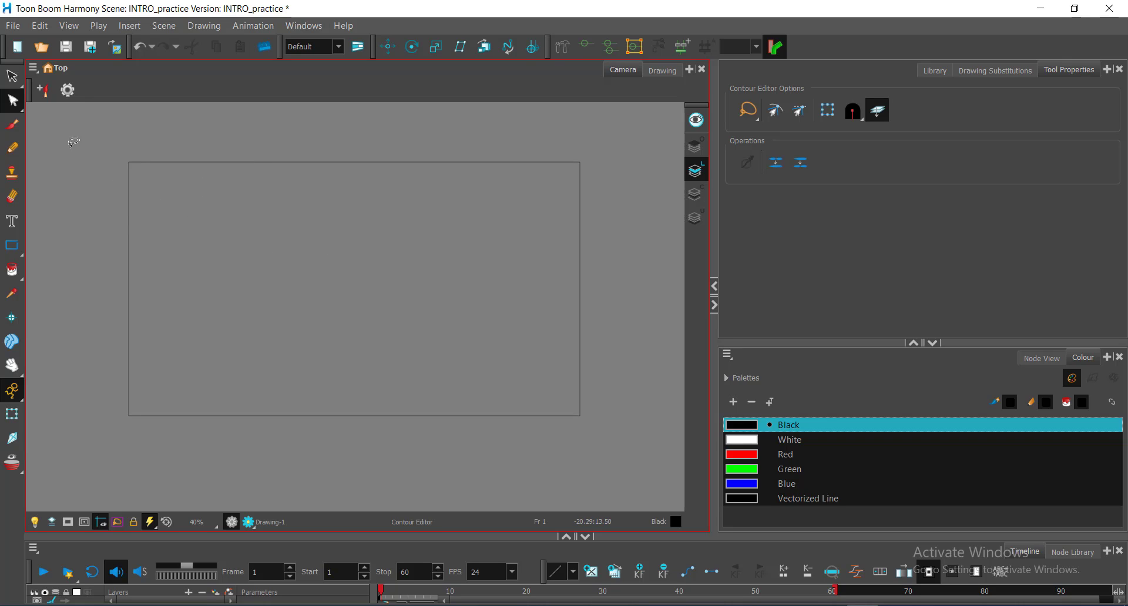
- Draw a curved S-shaped stroke across the camera frame with the Pencil tool and its Charcoal preset
click(12, 129)
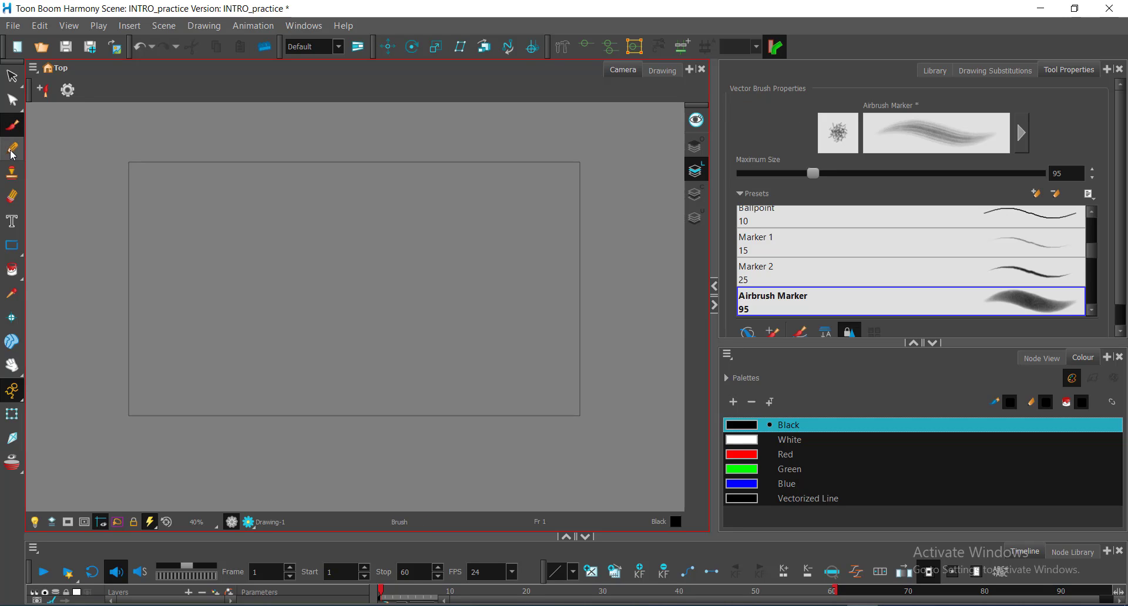
click(14, 154)
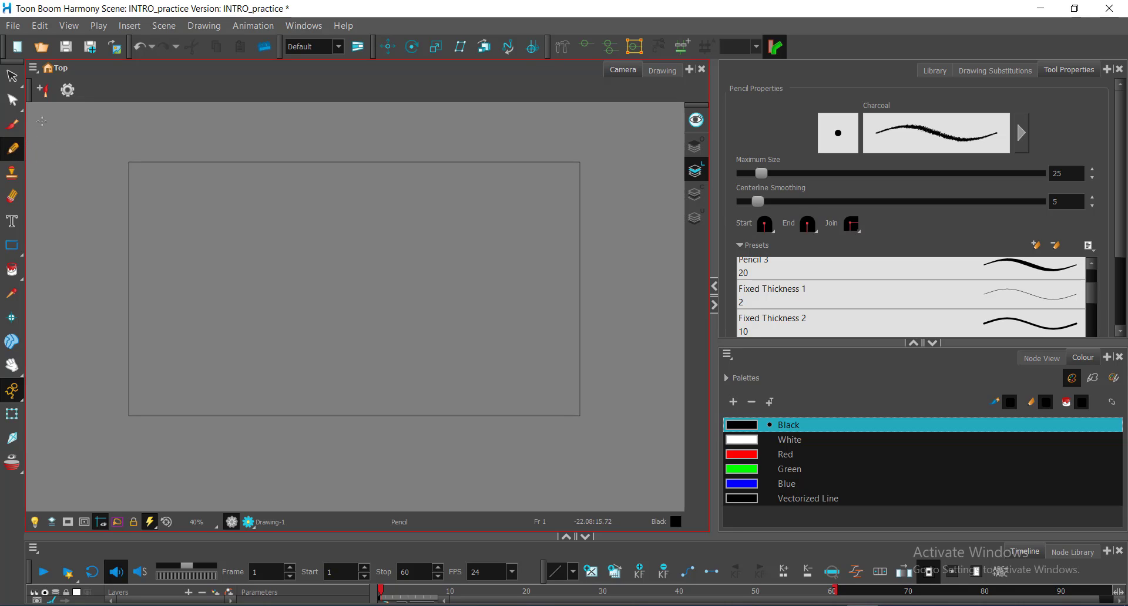
key(ctrl+space)
click(338, 270)
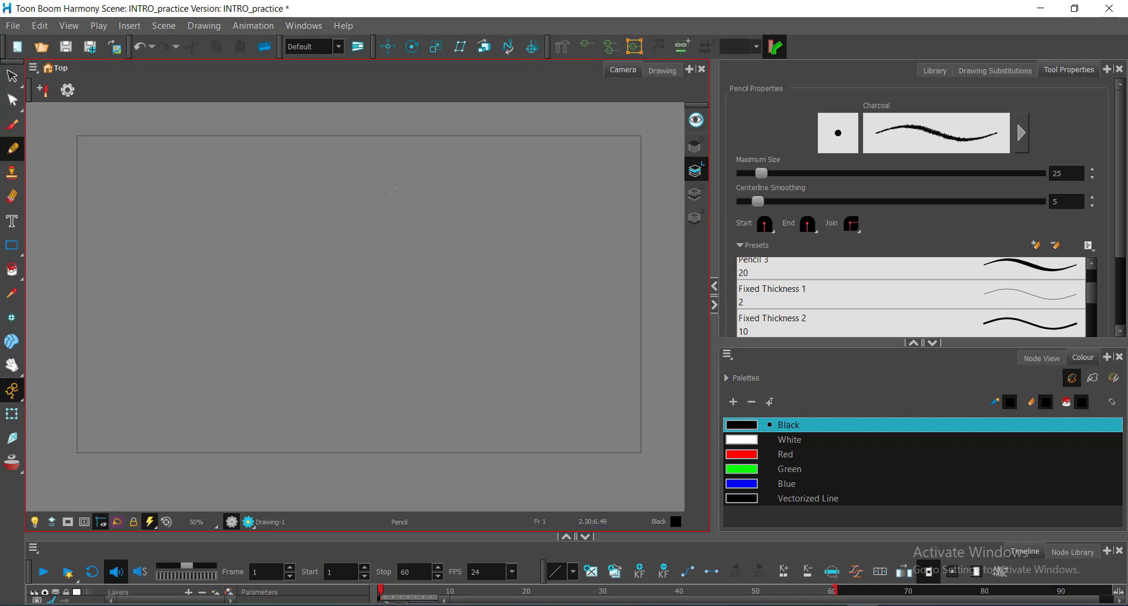
mouse_move(574, 187)
mouse_down()
mouse_move(451, 302)
mouse_move(302, 253)
mouse_up()
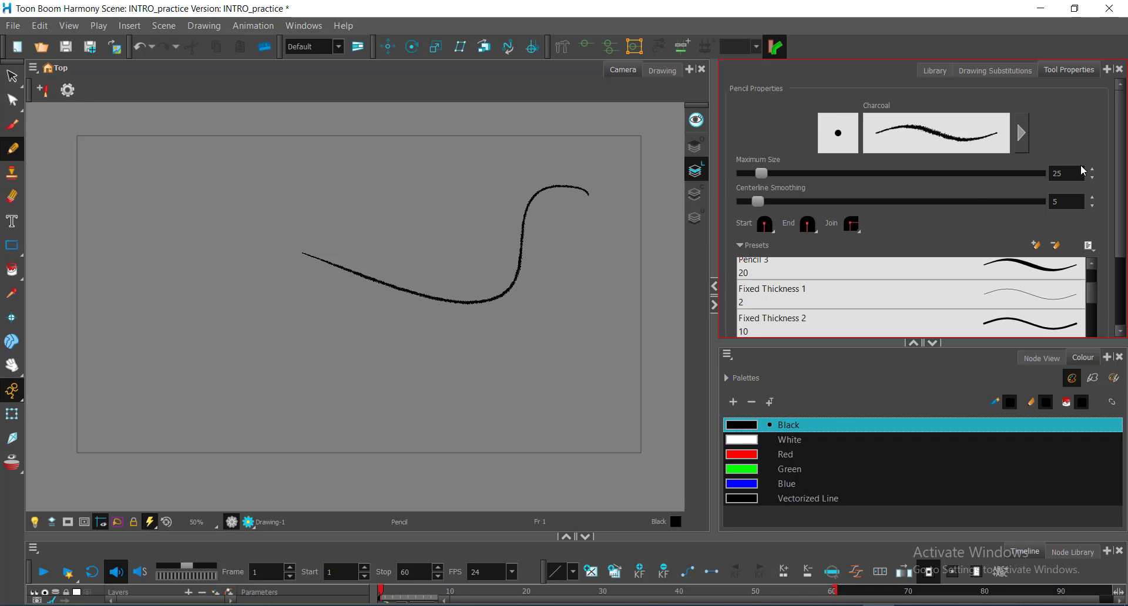
- Set the charcoal pencil's maximum size to 28.8 and look through the pencil presets and options
drag(762, 173, 764, 178)
mouse_move(1091, 291)
mouse_down()
mouse_move(1094, 265)
mouse_move(1086, 321)
mouse_move(1091, 266)
mouse_up()
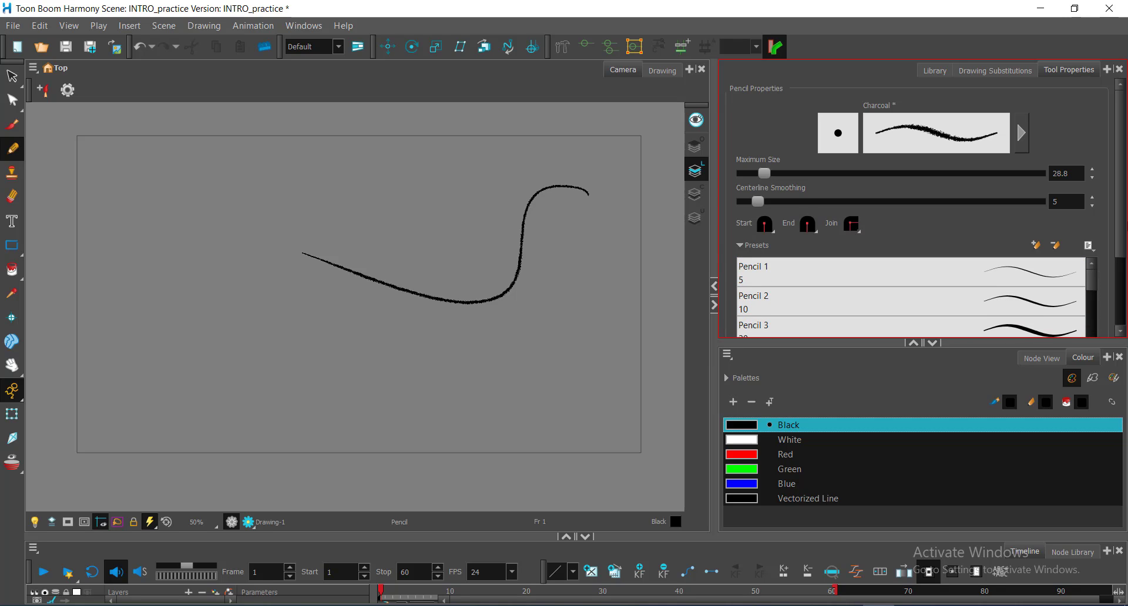
scroll(1112, 292, down, 3)
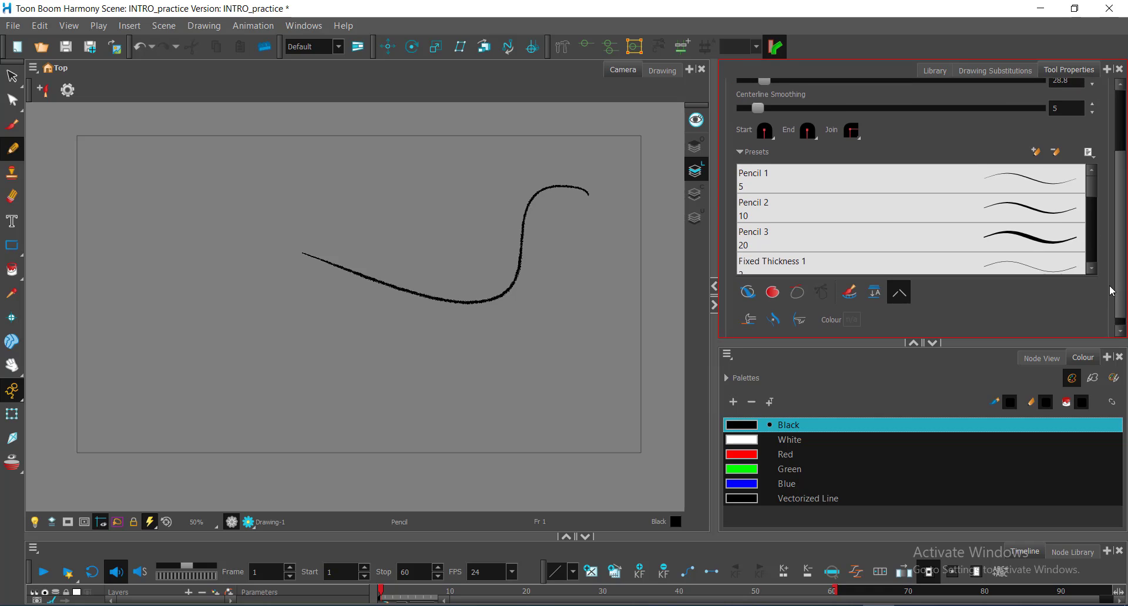
scroll(1113, 292, up, 3)
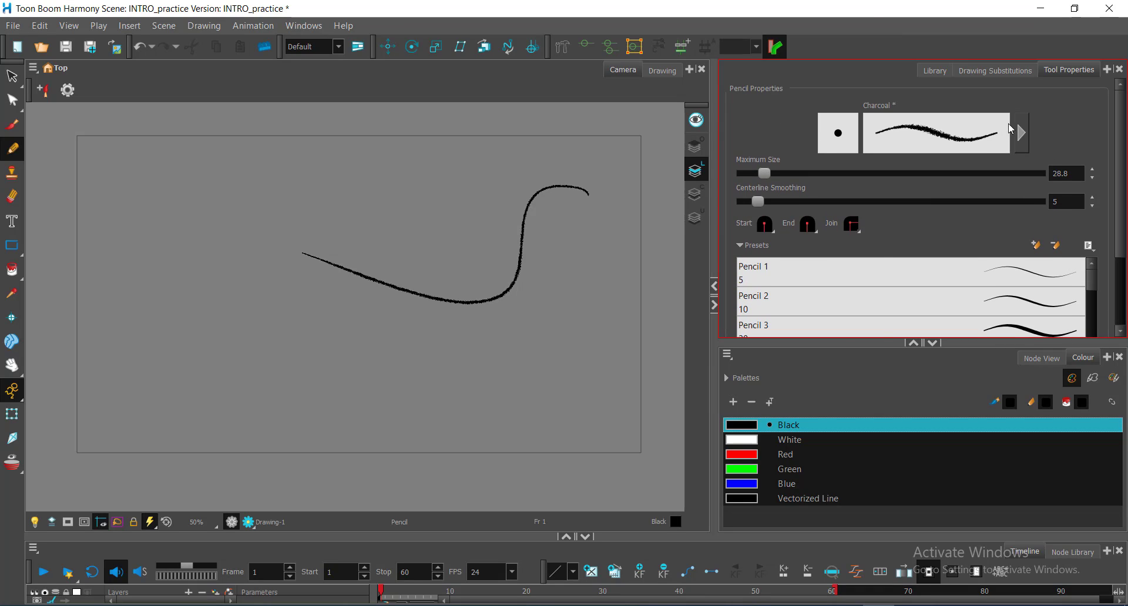
- Examine the charcoal pencil's size, smoothness and texture settings in its detailed properties
click(1020, 131)
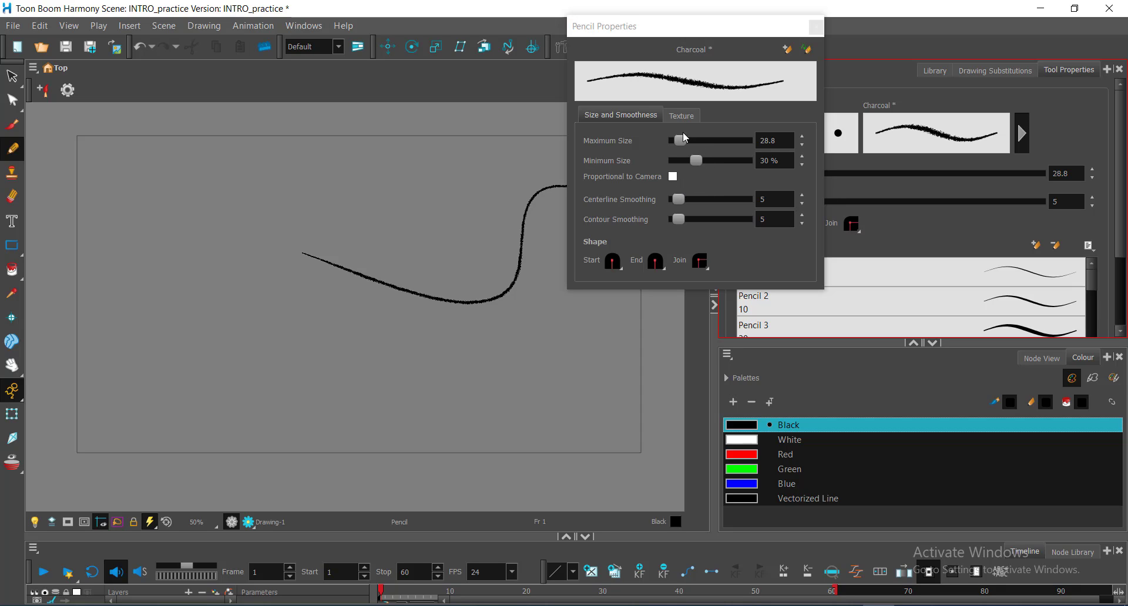
click(682, 116)
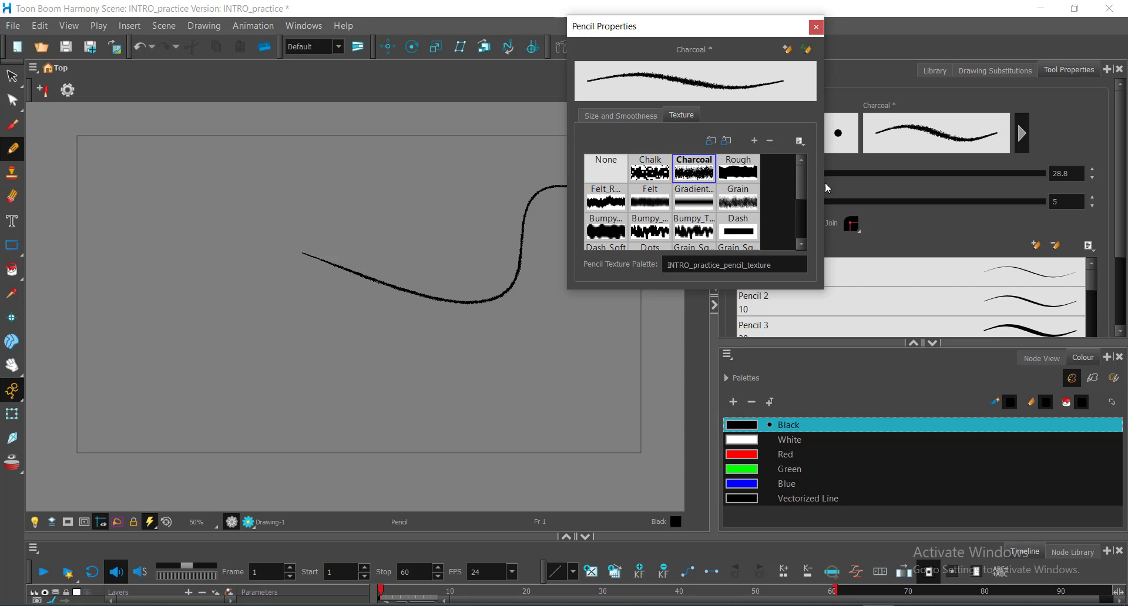
mouse_move(796, 174)
mouse_down()
mouse_move(798, 221)
mouse_move(795, 175)
mouse_up()
click(625, 115)
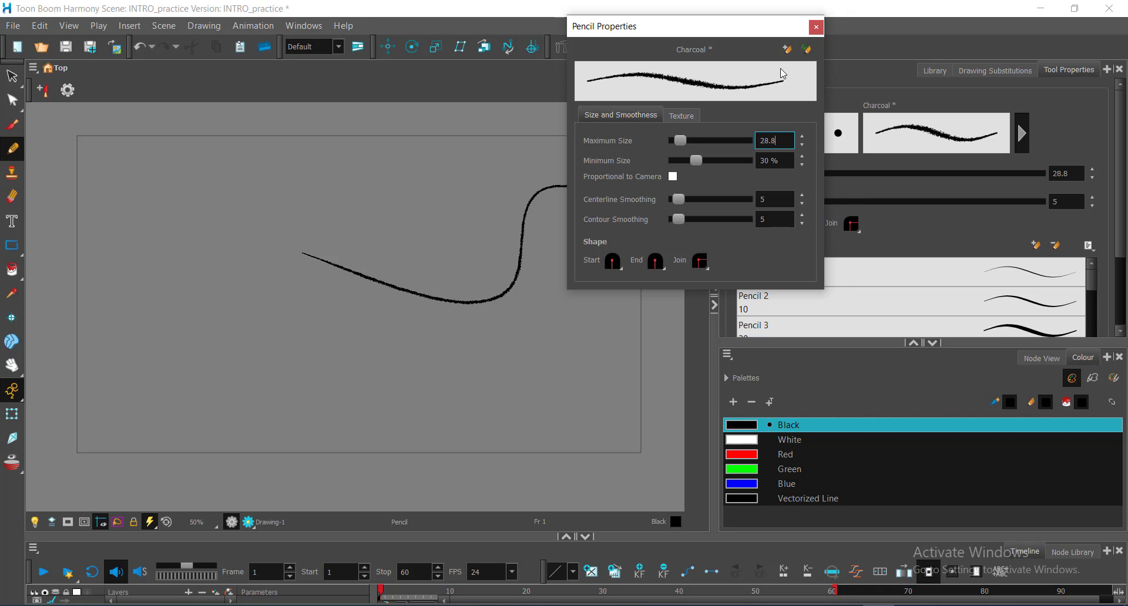
click(816, 28)
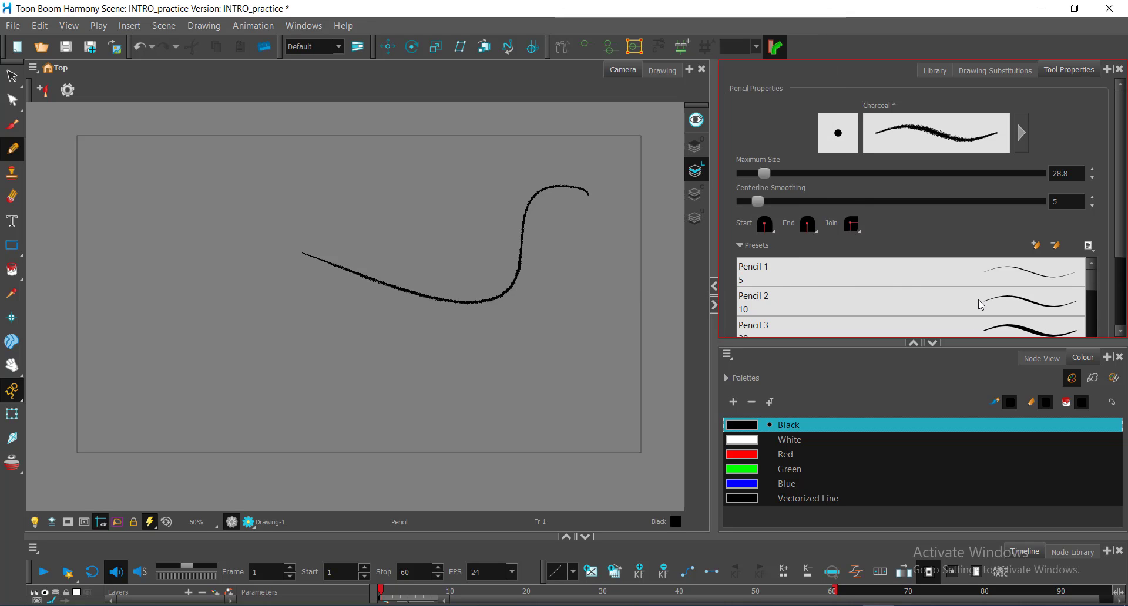
- Set the charcoal pencil's maximum size to 100 and draw a thick curved stroke in the left part of the camera frame
drag(1074, 173, 1002, 171)
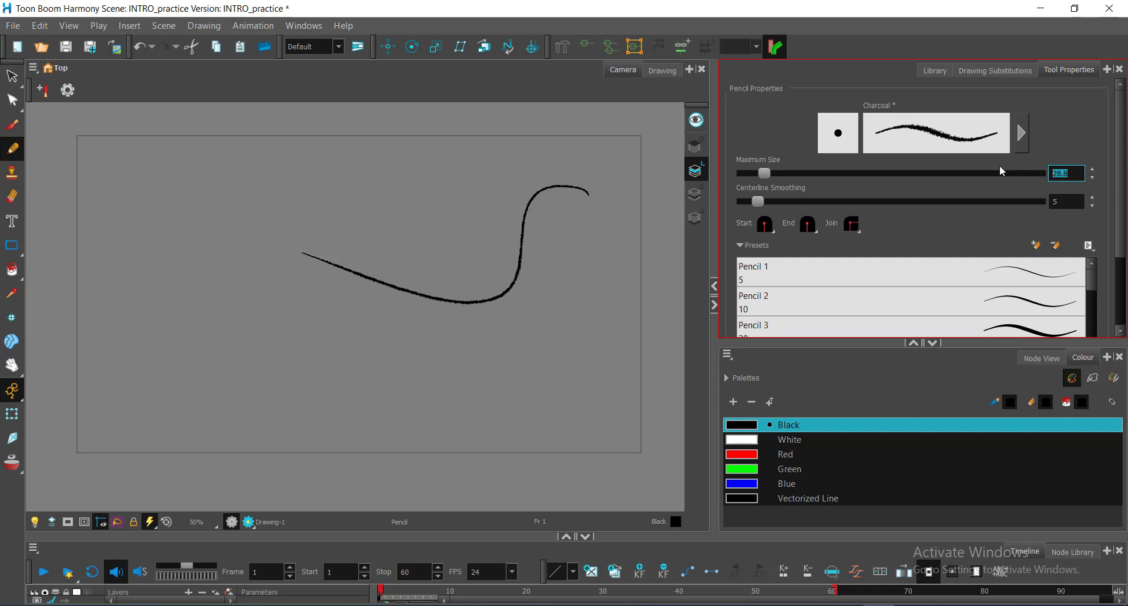
scroll(292, 289, down, 1)
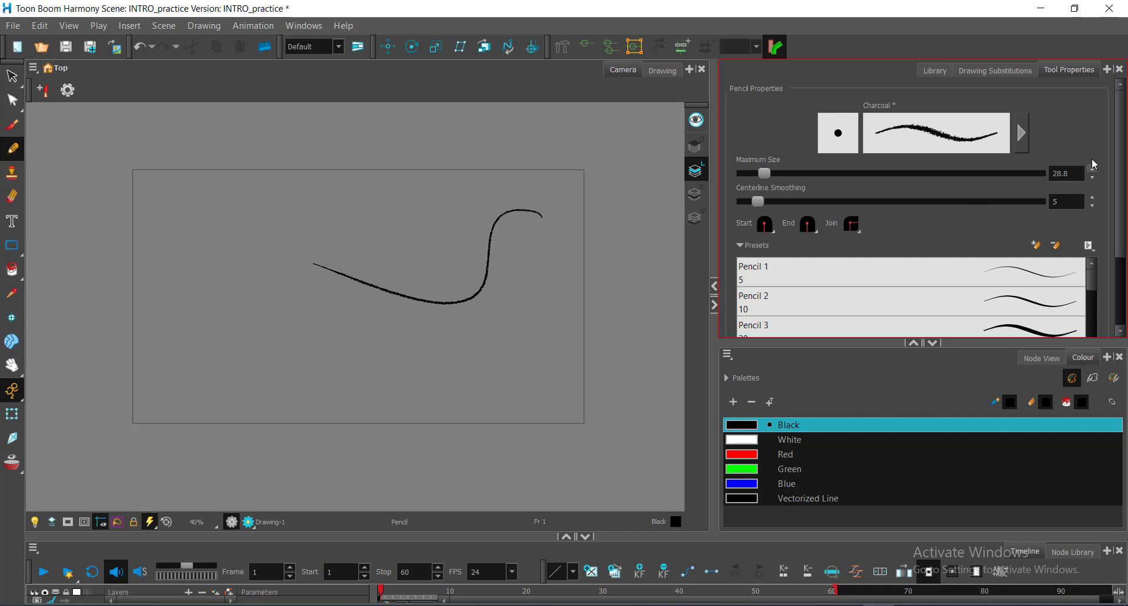
drag(1074, 174, 1006, 179)
text(100)
key(Return)
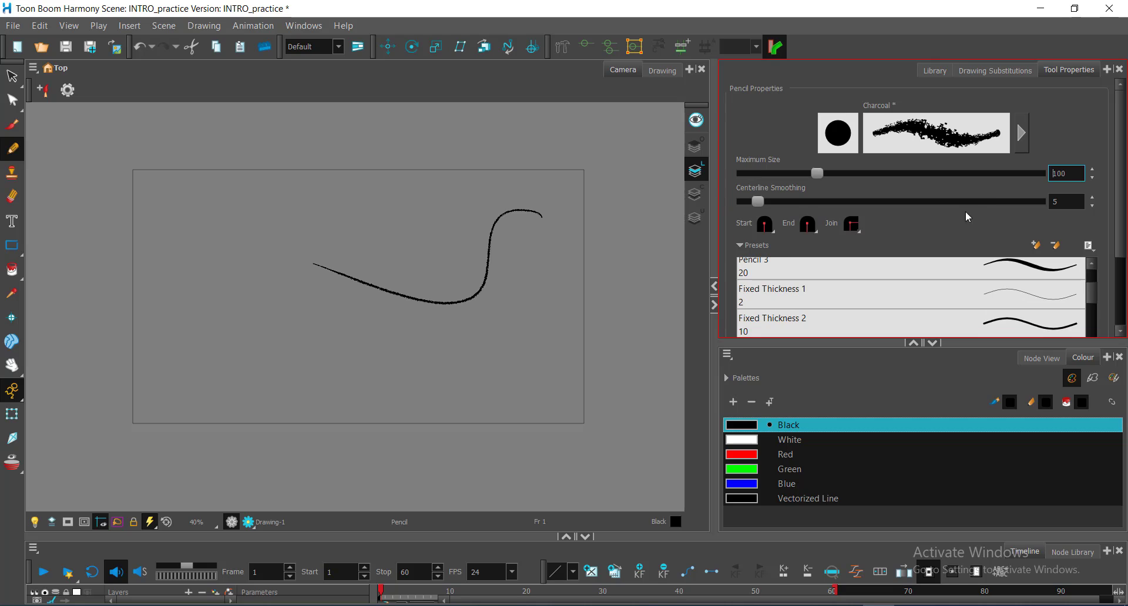
mouse_move(290, 210)
mouse_down()
mouse_move(209, 319)
mouse_move(267, 402)
mouse_up()
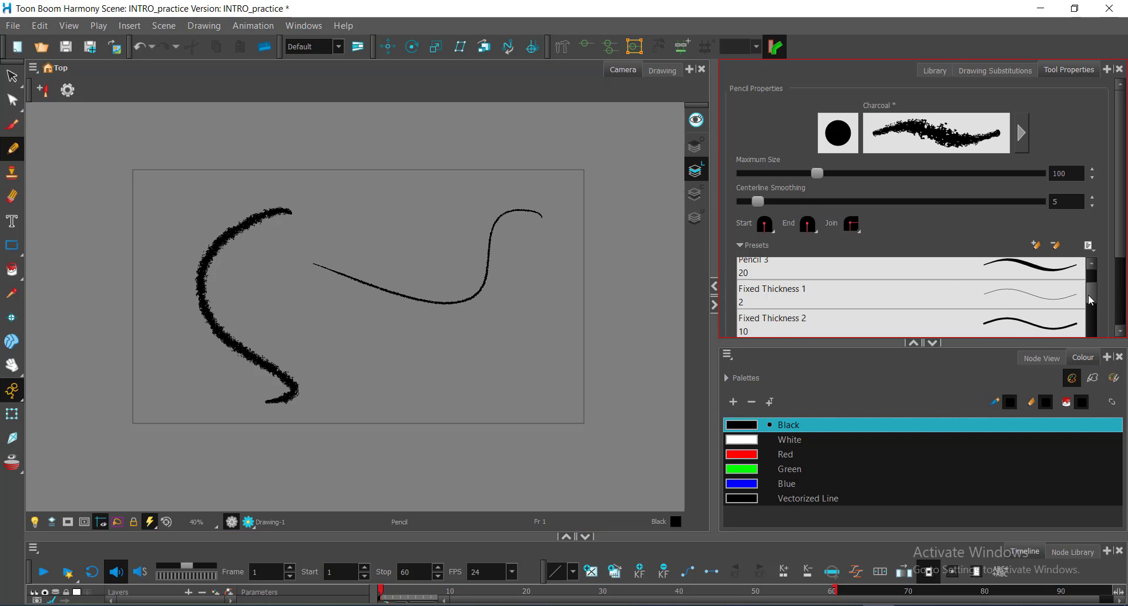
- Draw a curved stroke left of the thick charcoal one with the Pencil 2 preset at size 50 and display its contour points
scroll(1058, 288, up, 2)
click(1038, 305)
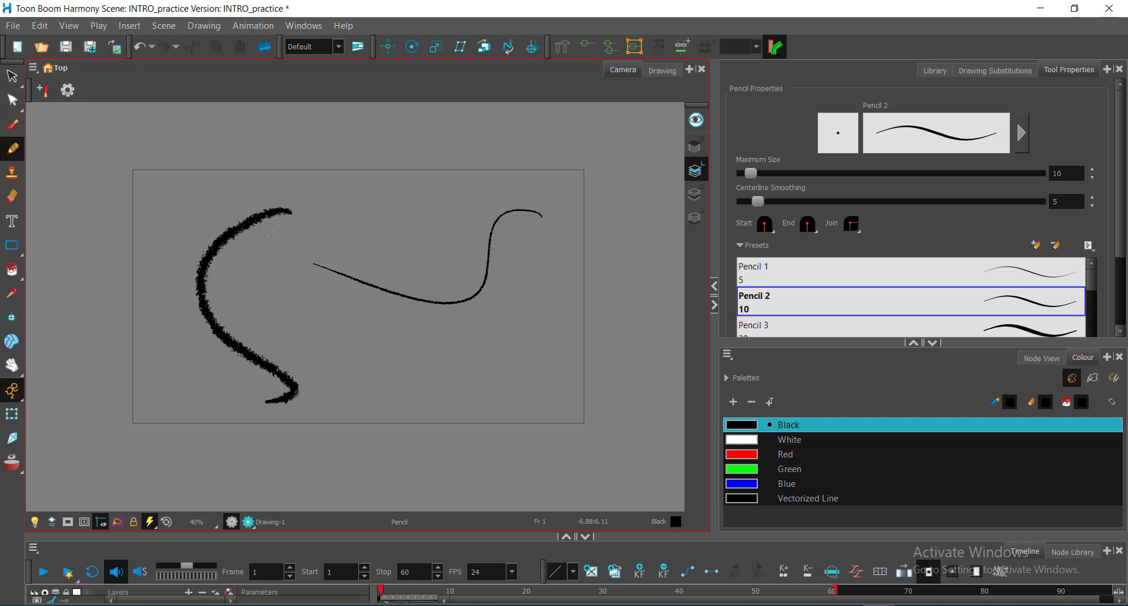
double_click(1063, 173)
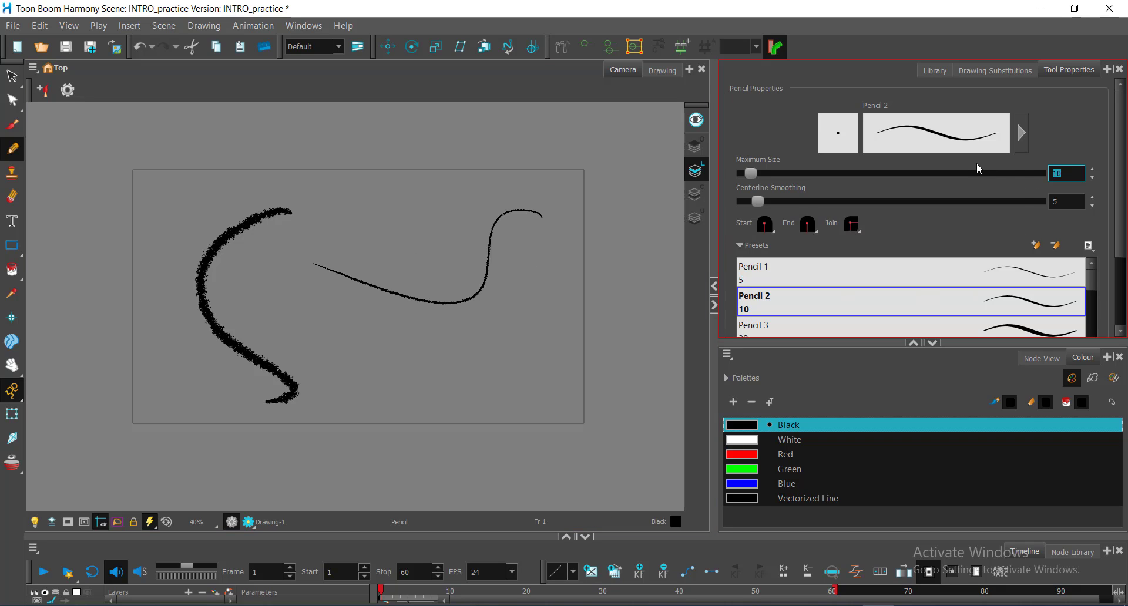
text(50)
key(Return)
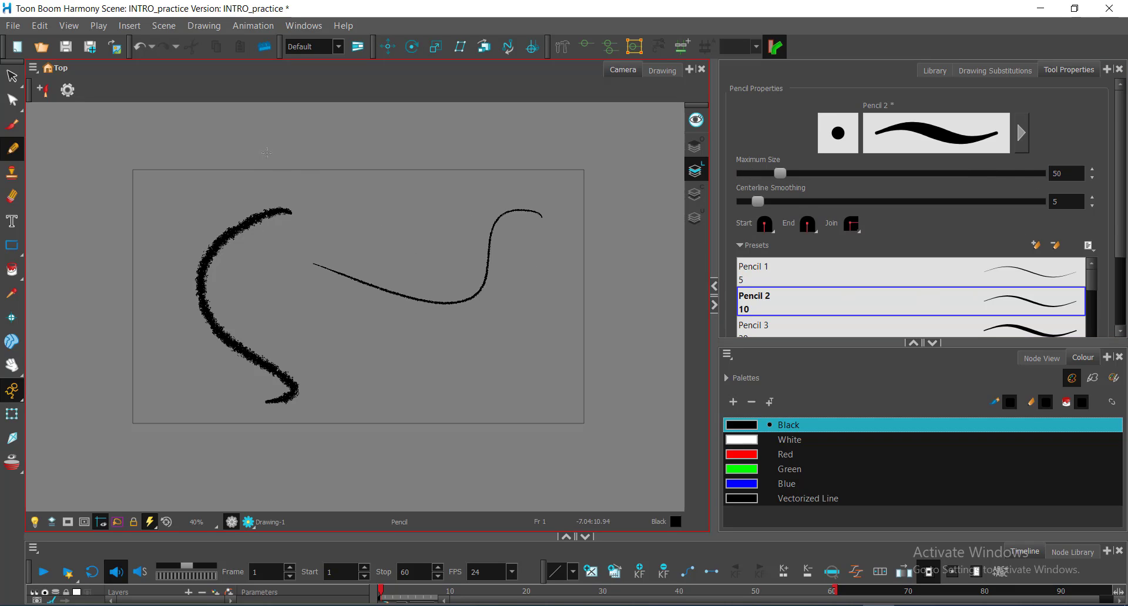
mouse_move(186, 196)
mouse_down()
mouse_move(167, 304)
mouse_move(226, 419)
mouse_up()
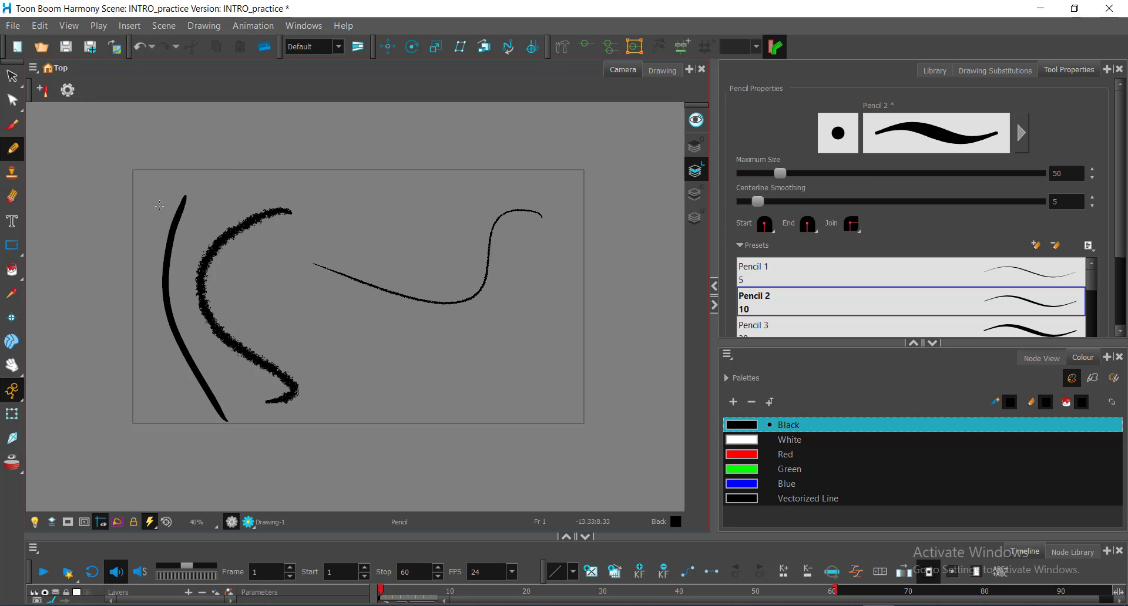
click(12, 103)
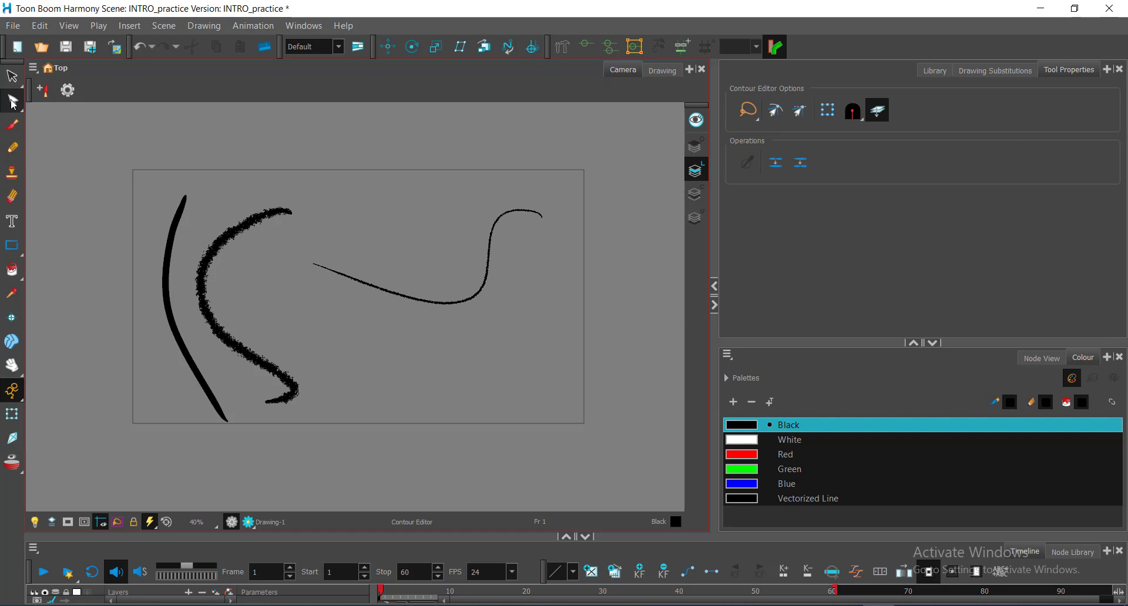
click(168, 251)
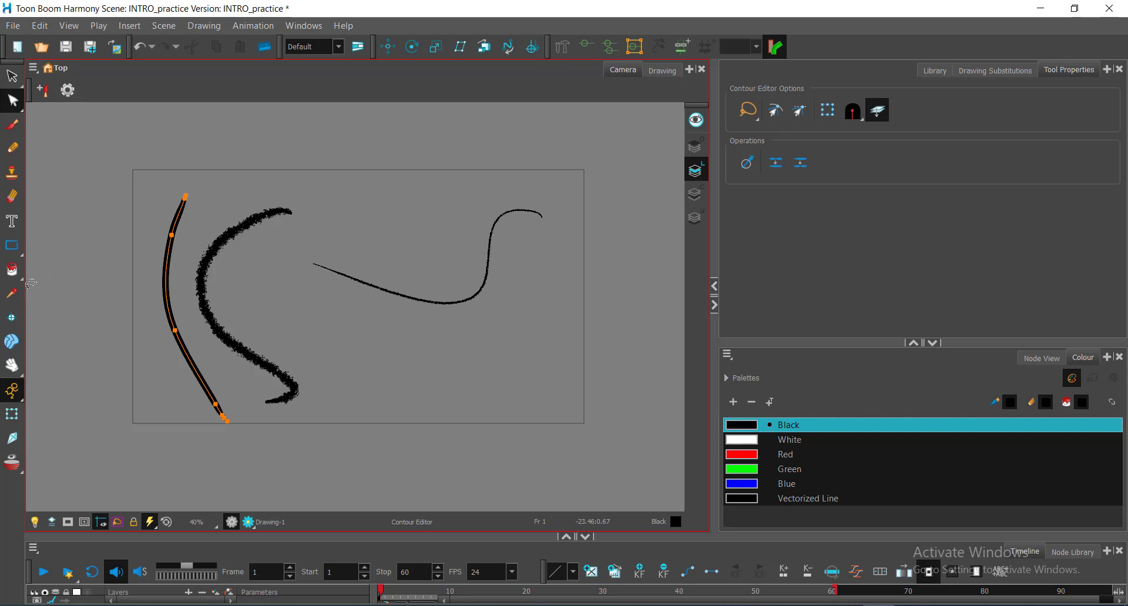
- Draw a wavy vertical stroke outside the camera frame's left edge with the Brush tool's Solid Brush 4 preset at size 50
click(12, 124)
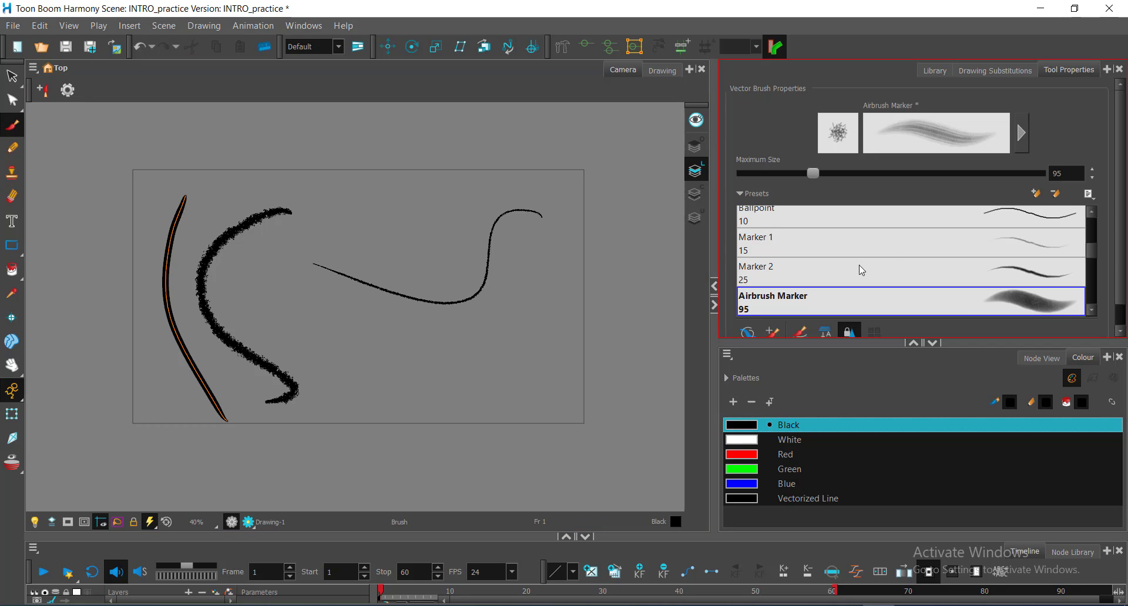
drag(1092, 251, 1092, 217)
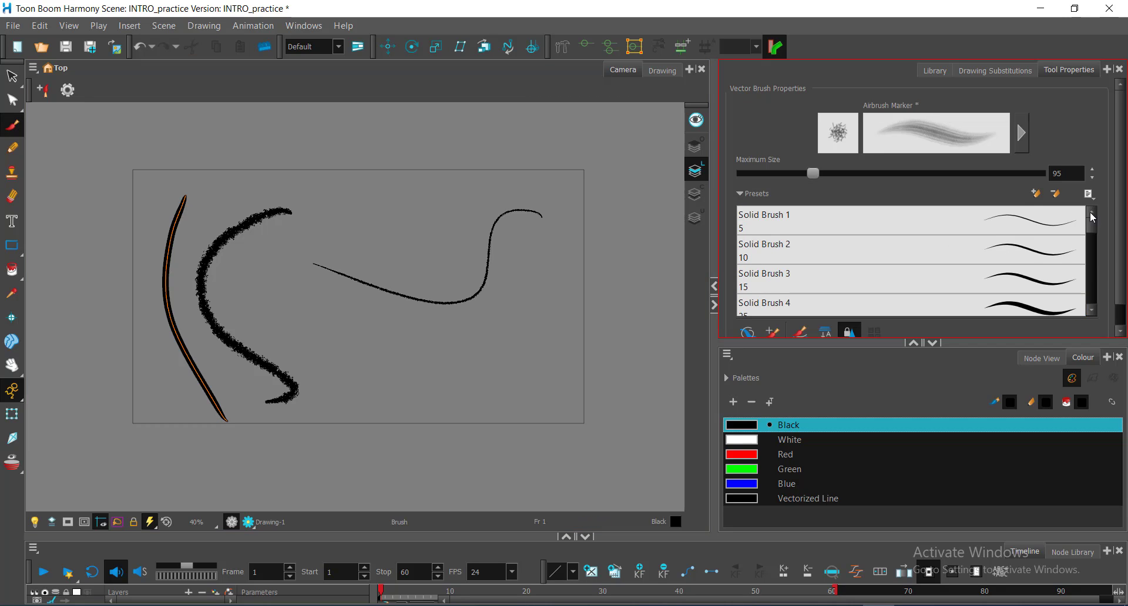
click(1021, 298)
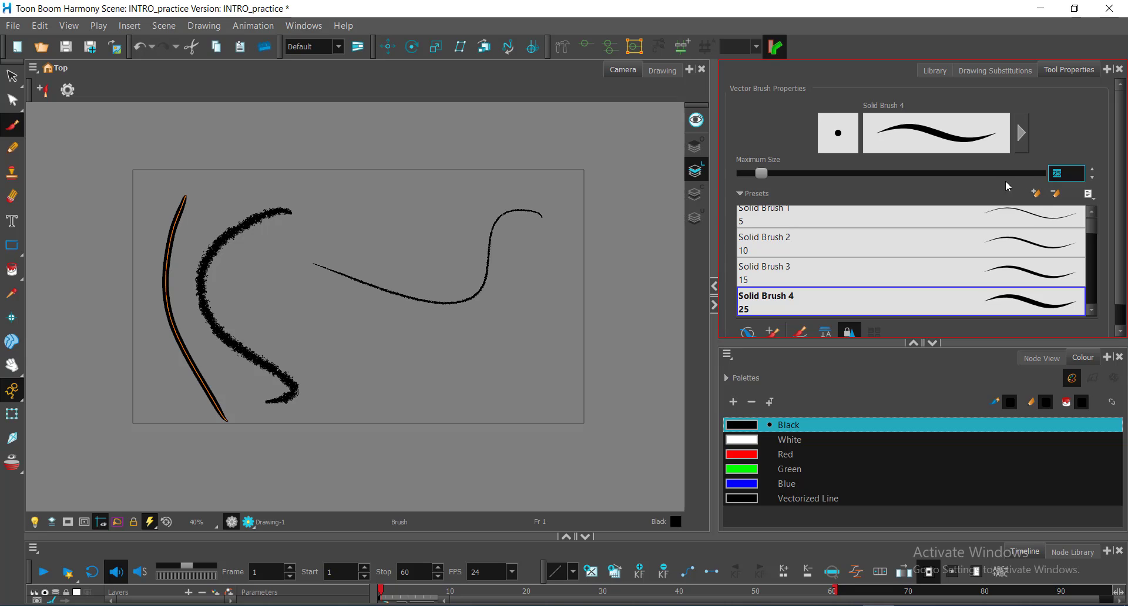
text(50)
key(Return)
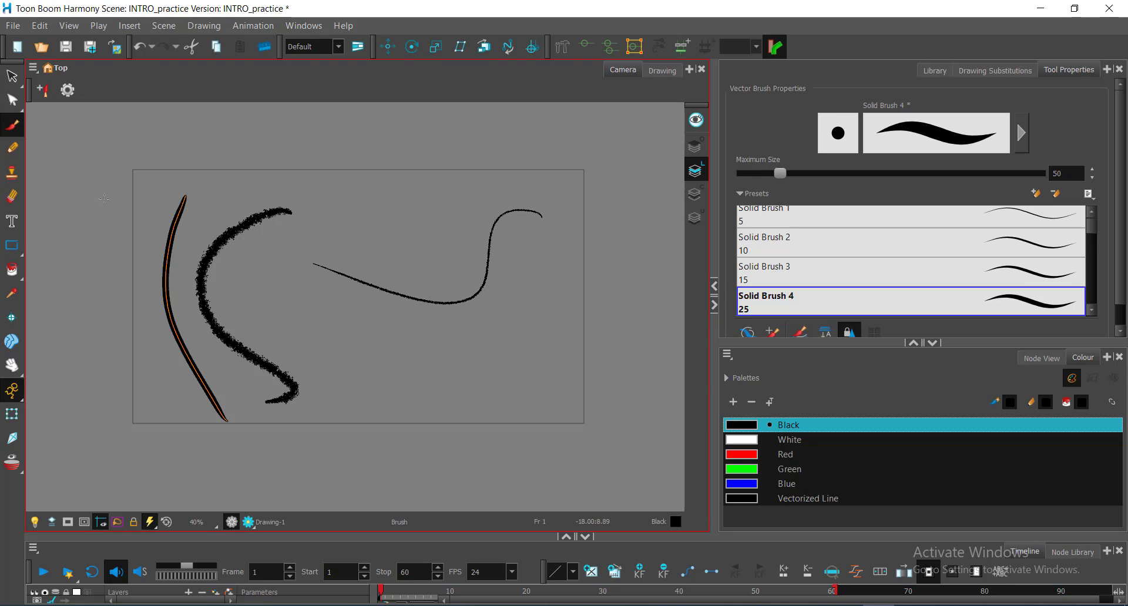
mouse_move(95, 191)
mouse_down()
mouse_move(106, 322)
mouse_move(100, 392)
mouse_up()
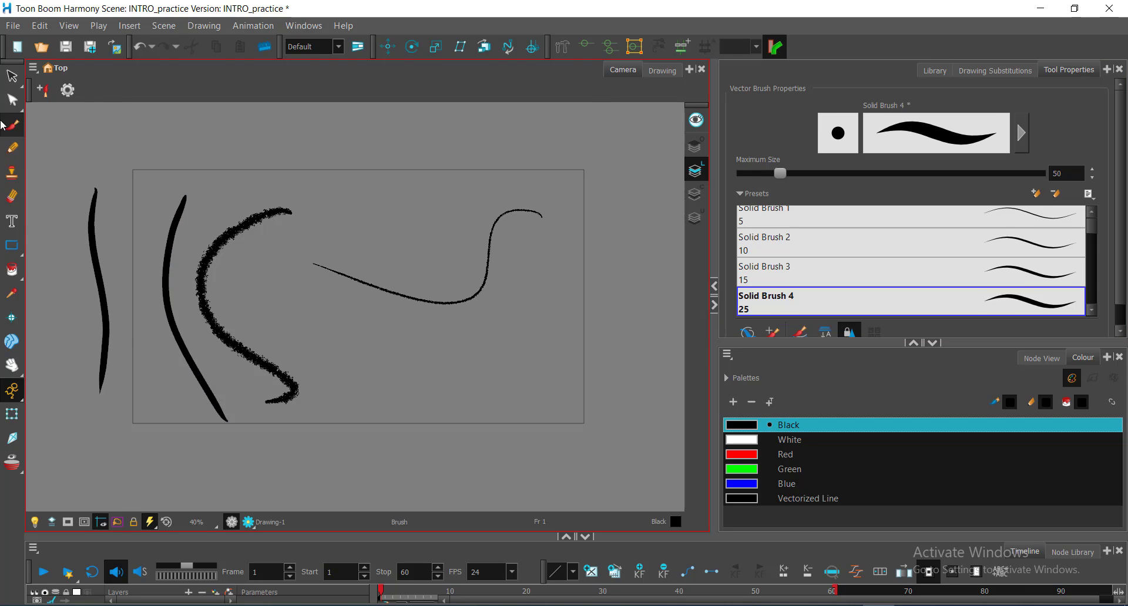
- Compare the contour points of the brush stroke with those of the smooth and charcoal pencil strokes using the Contour Editor
click(9, 101)
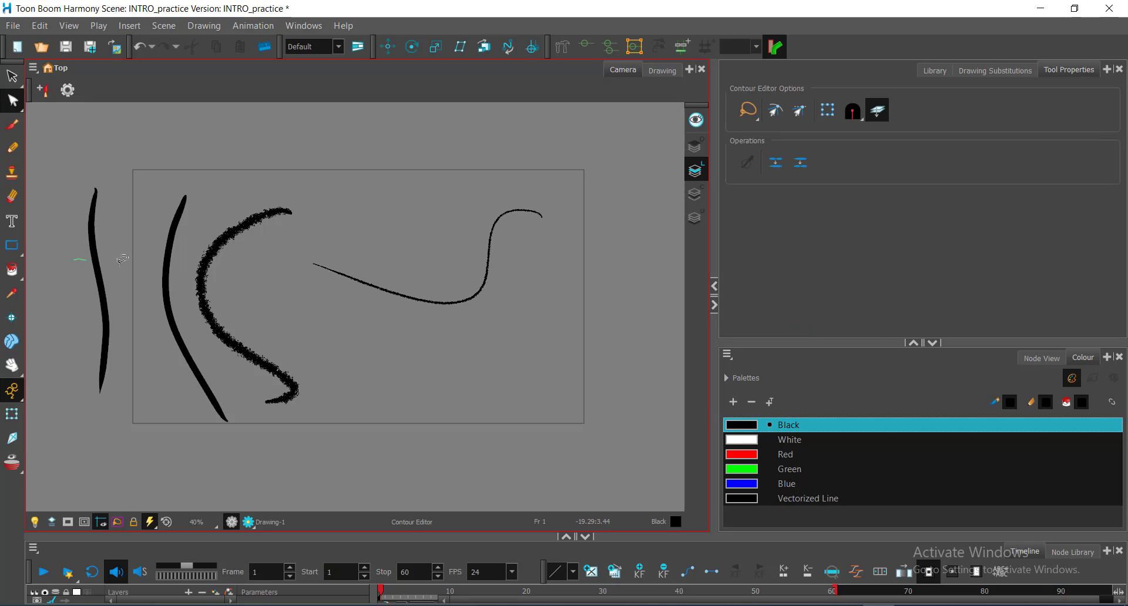
drag(122, 259, 111, 307)
key(ctrl+space)
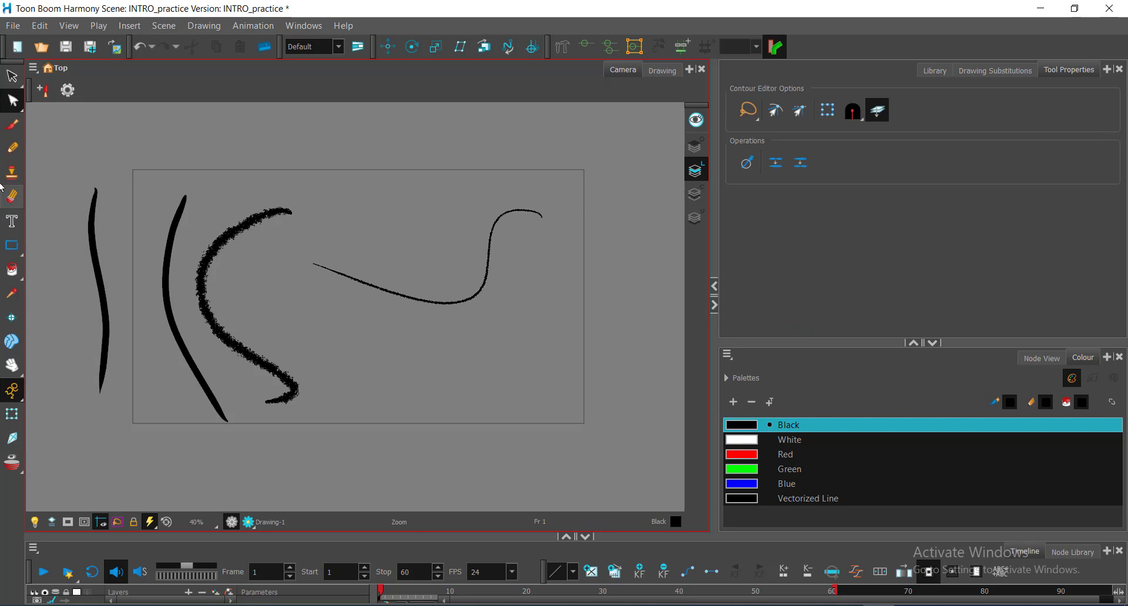
ctrl+click(139, 270)
ctrl+click(139, 270)
ctrl+click(139, 270)
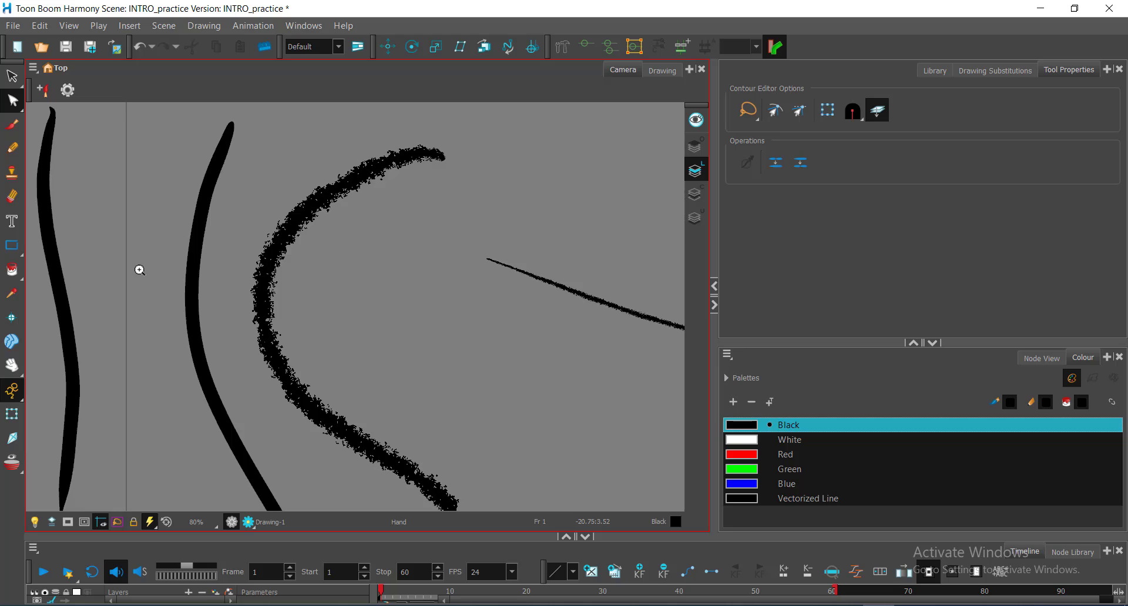
mouse_move(140, 270)
mouse_down()
mouse_move(267, 247)
mouse_move(241, 277)
mouse_up()
scroll(264, 249, down, 1)
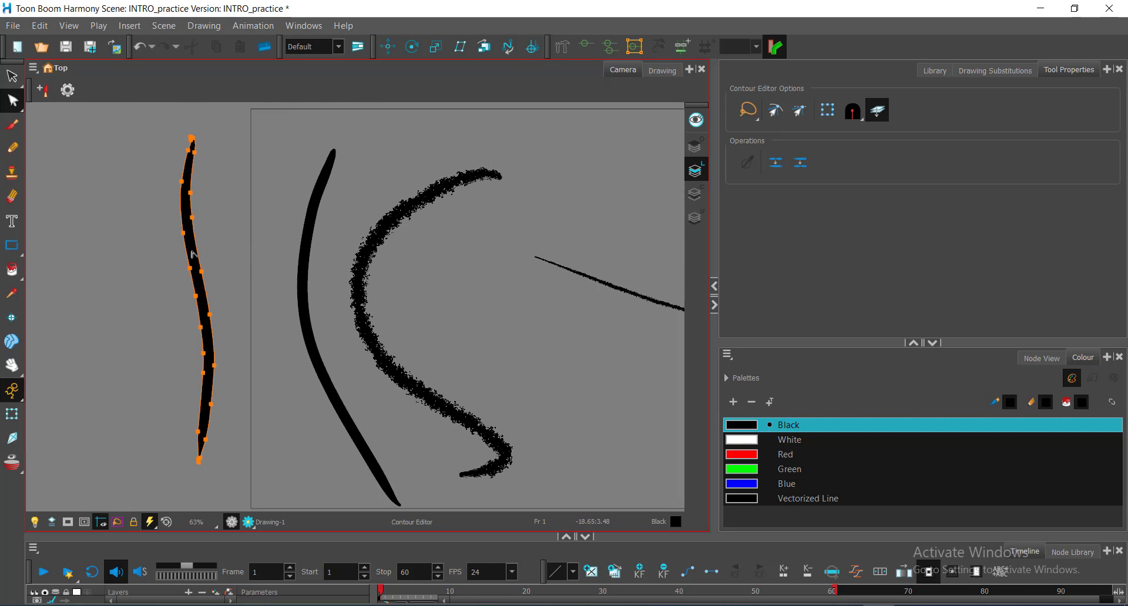
click(317, 274)
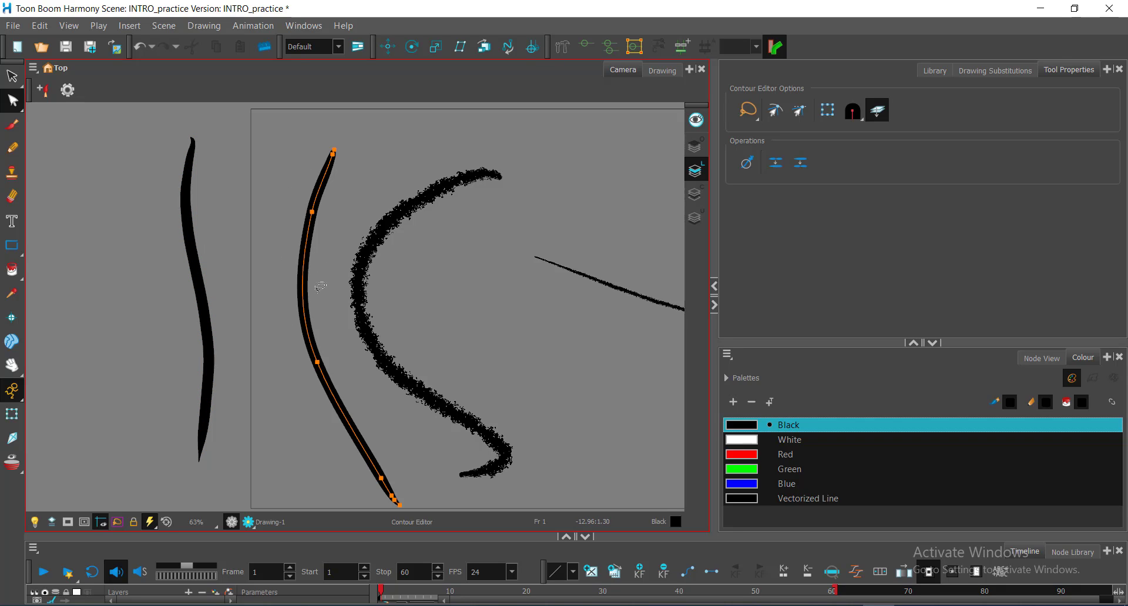
click(361, 262)
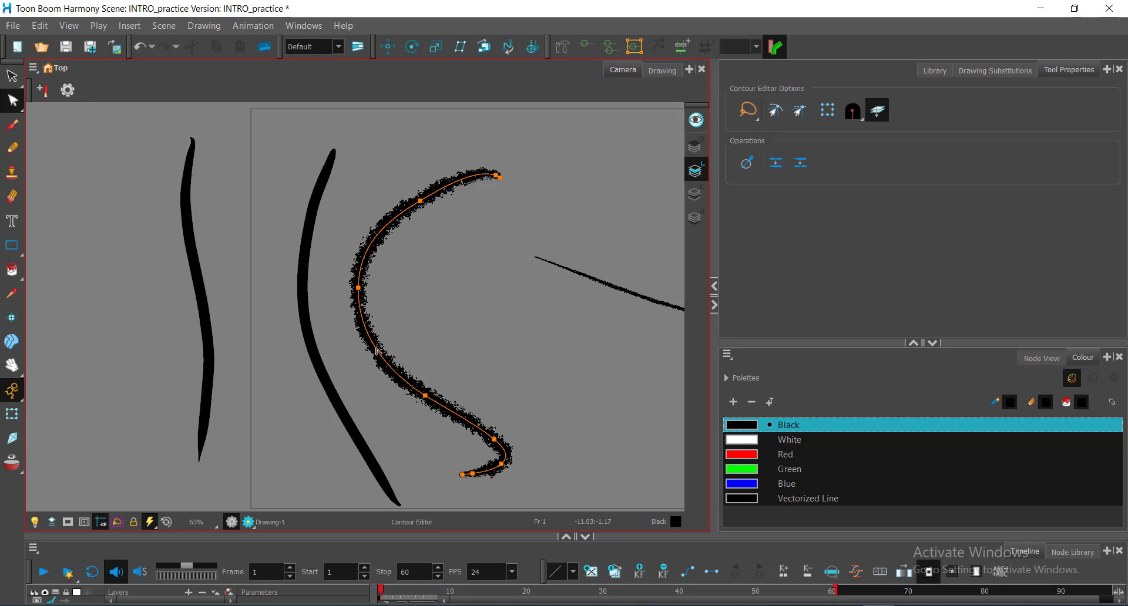
click(189, 251)
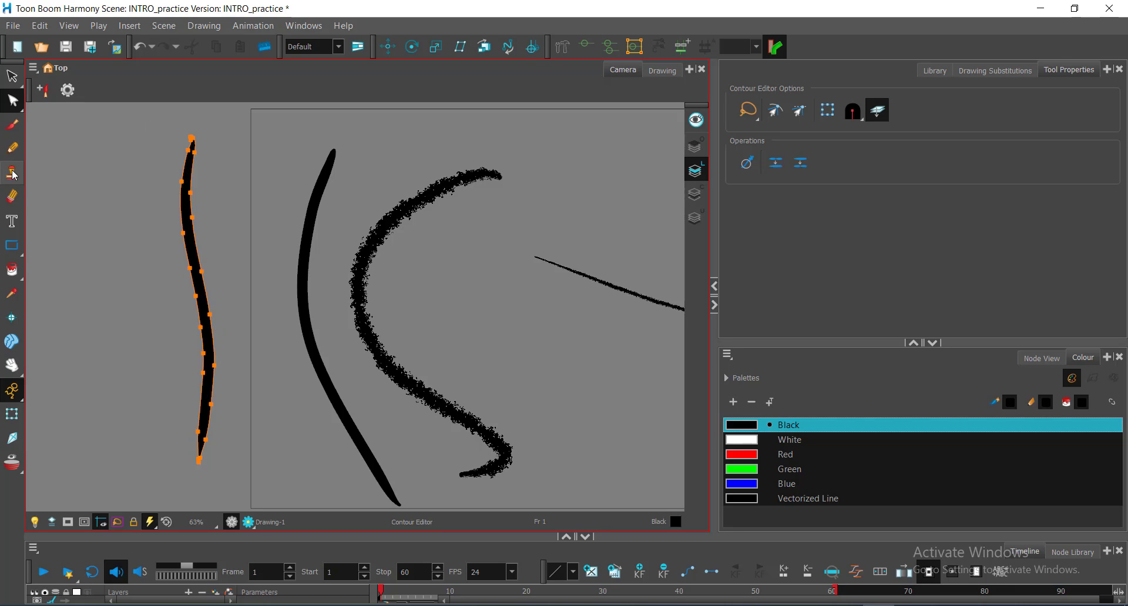
- Handwrite the label "Brush" above the wavy brush stroke with the Brush tool
click(11, 125)
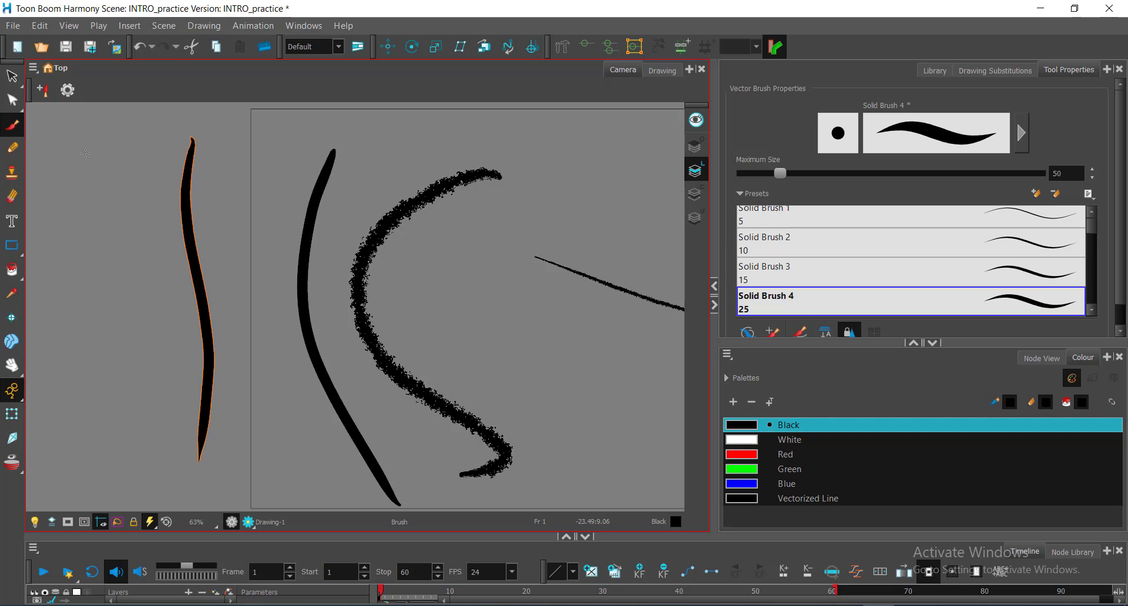
mouse_move(86, 152)
mouse_down()
mouse_move(102, 182)
mouse_move(127, 150)
mouse_move(193, 125)
mouse_up()
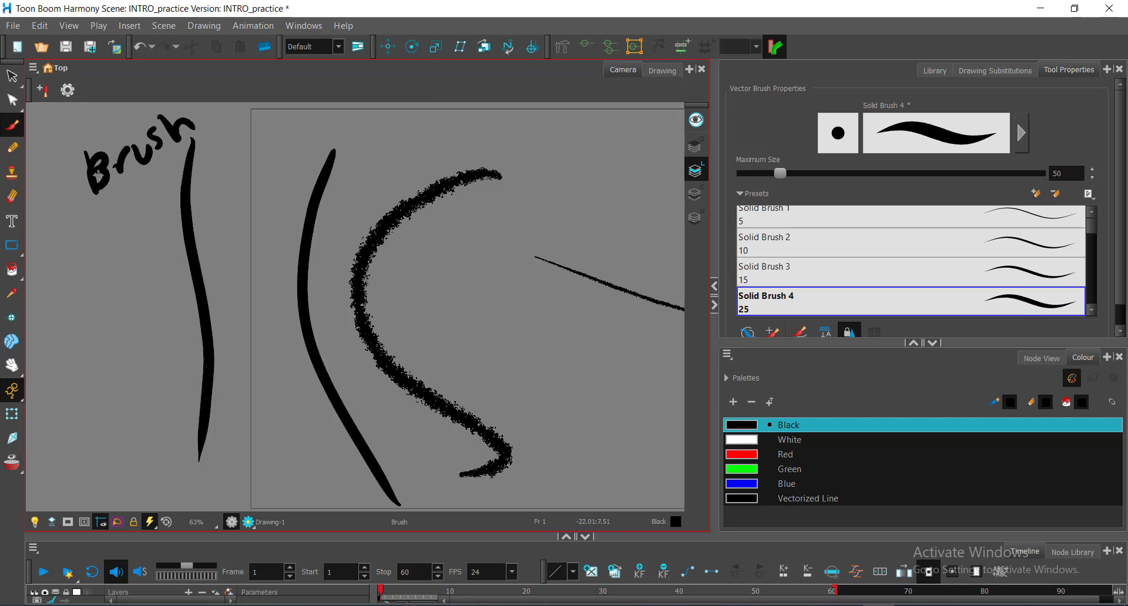
- Handwrite the label "Pencil" above the smooth curved pencil stroke with the Pencil tool
click(12, 148)
mouse_move(265, 139)
mouse_down()
mouse_move(297, 147)
mouse_move(357, 127)
mouse_move(370, 152)
mouse_up()
- Compare the contour points of the "Brush" and "Pencil" lettering and the smooth pencil stroke using the Contour Editor
click(11, 100)
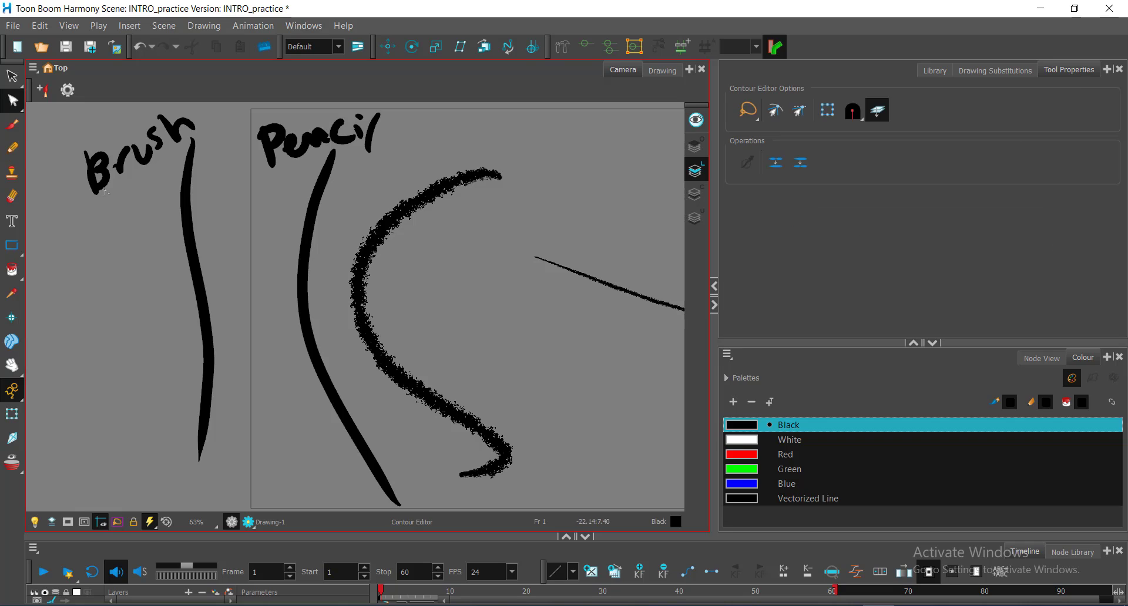
click(92, 179)
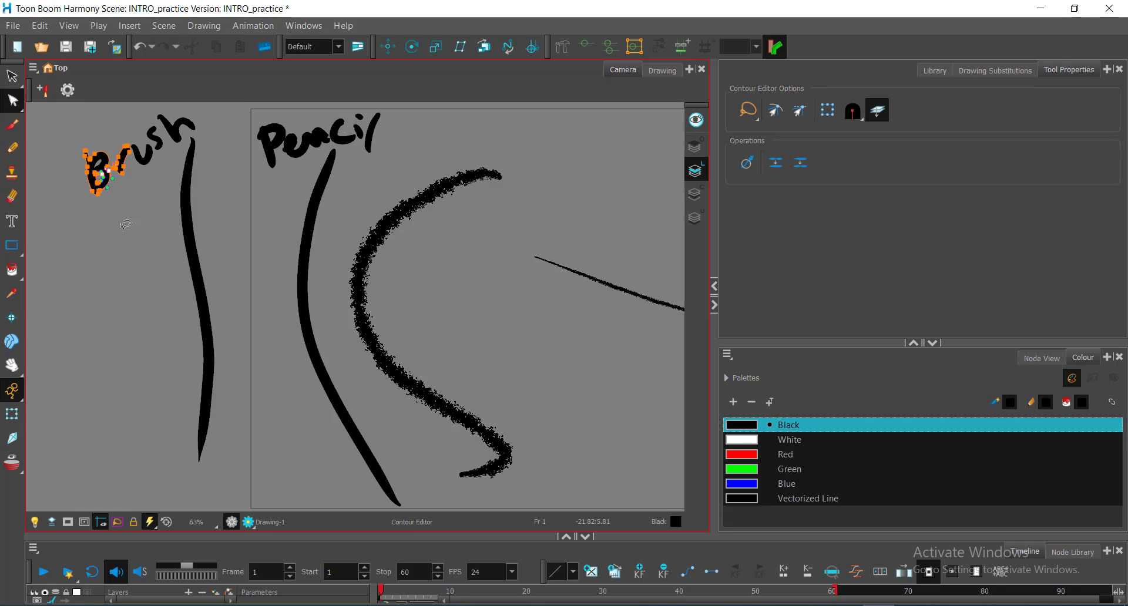
click(262, 154)
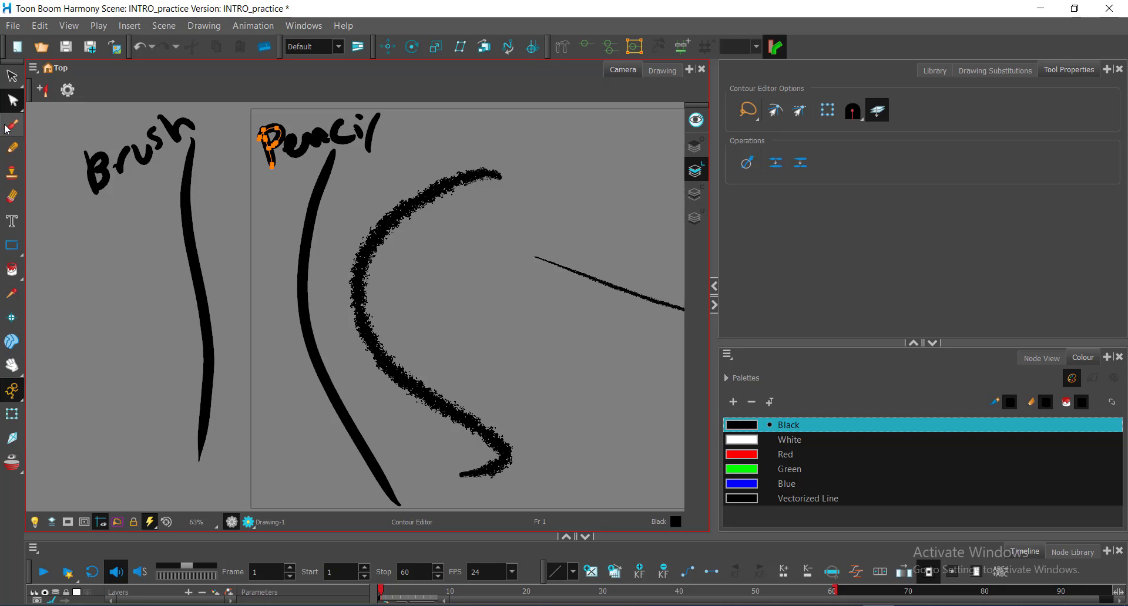
click(49, 165)
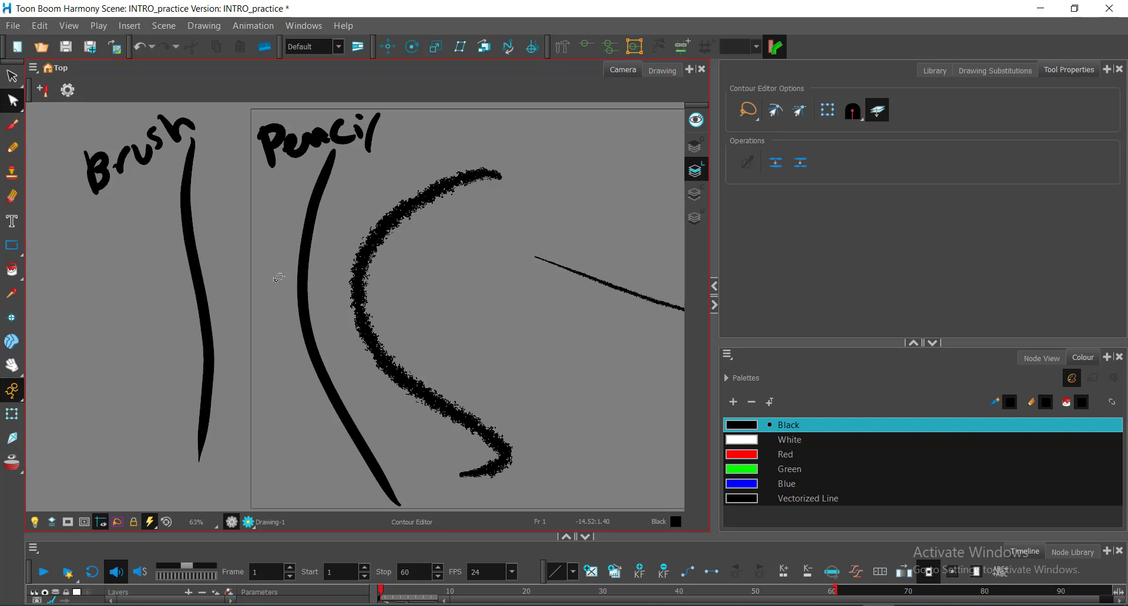
click(315, 368)
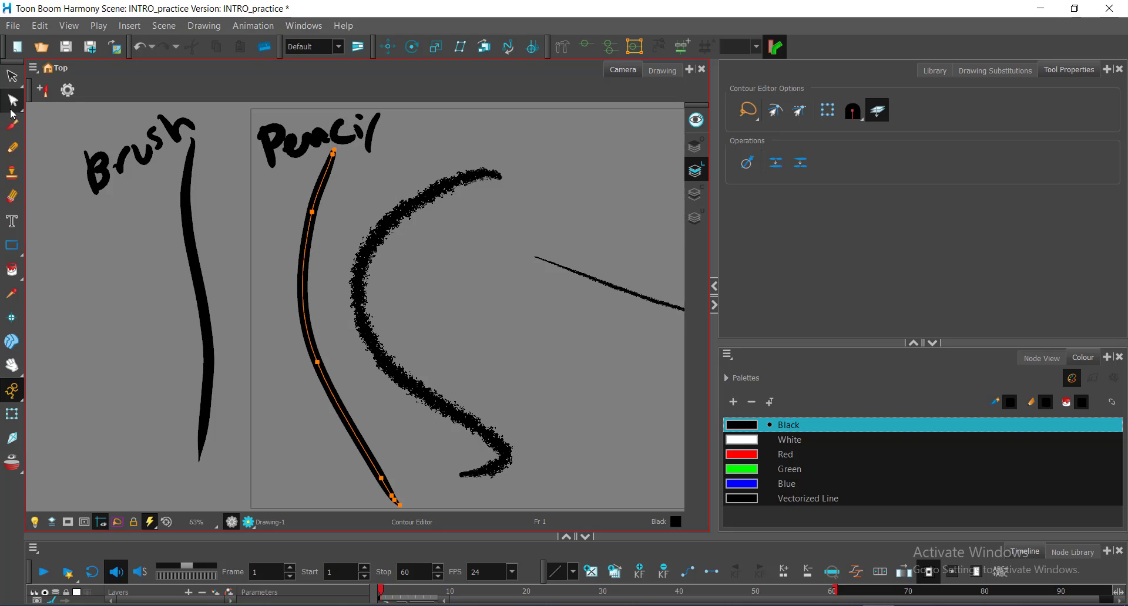
- Delete the "Brush" label together with the wavy brush stroke, and delete the "Pencil" label
click(12, 75)
drag(58, 129, 244, 307)
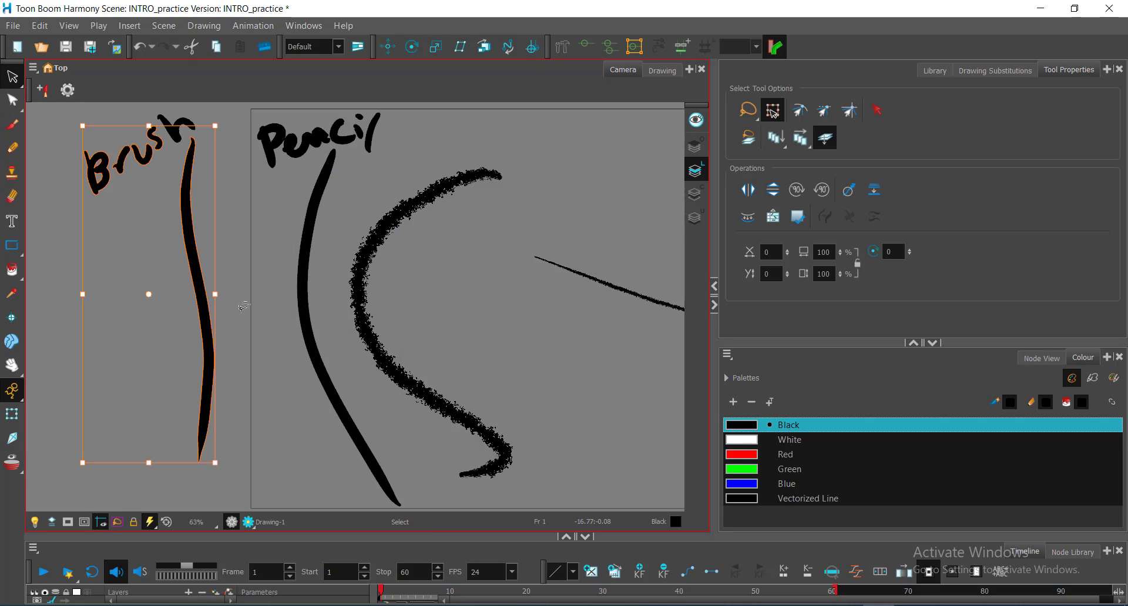
mouse_move(69, 114)
mouse_down()
mouse_move(168, 107)
mouse_move(238, 221)
mouse_up()
key(Delete)
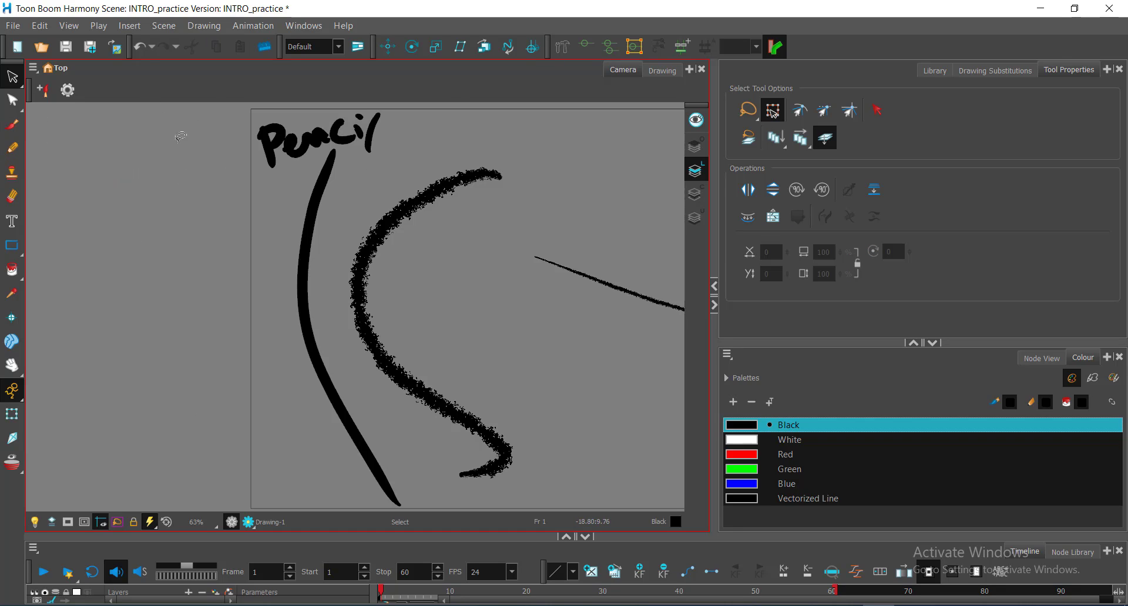
drag(176, 160, 340, 132)
mouse_move(187, 142)
mouse_down()
mouse_move(399, 123)
mouse_move(365, 84)
mouse_move(352, 113)
mouse_move(391, 101)
mouse_up()
key(Delete)
key(Delete)
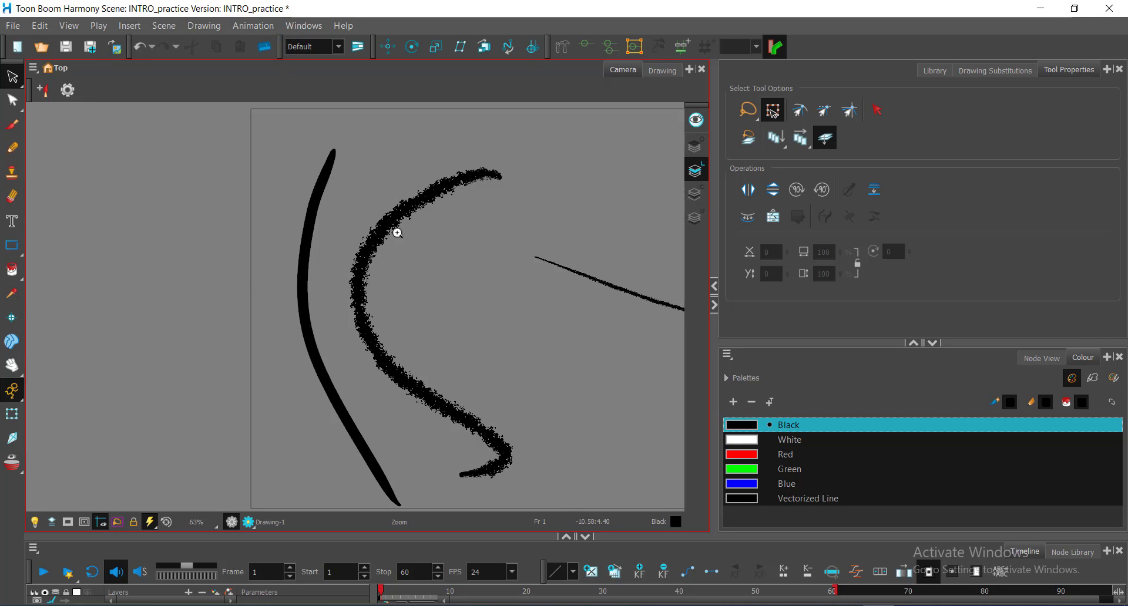
- Bend the upper part of the smooth pencil stroke with the Contour Editor by pulling its point out towards the camera frame's left edge and adjusting the curve handle near the tip
scroll(319, 264, up, 2)
key(space)
mouse_move(343, 254)
mouse_down()
mouse_move(296, 356)
mouse_move(332, 269)
mouse_move(328, 296)
mouse_up()
scroll(287, 331, up, 1)
scroll(254, 344, down, 1)
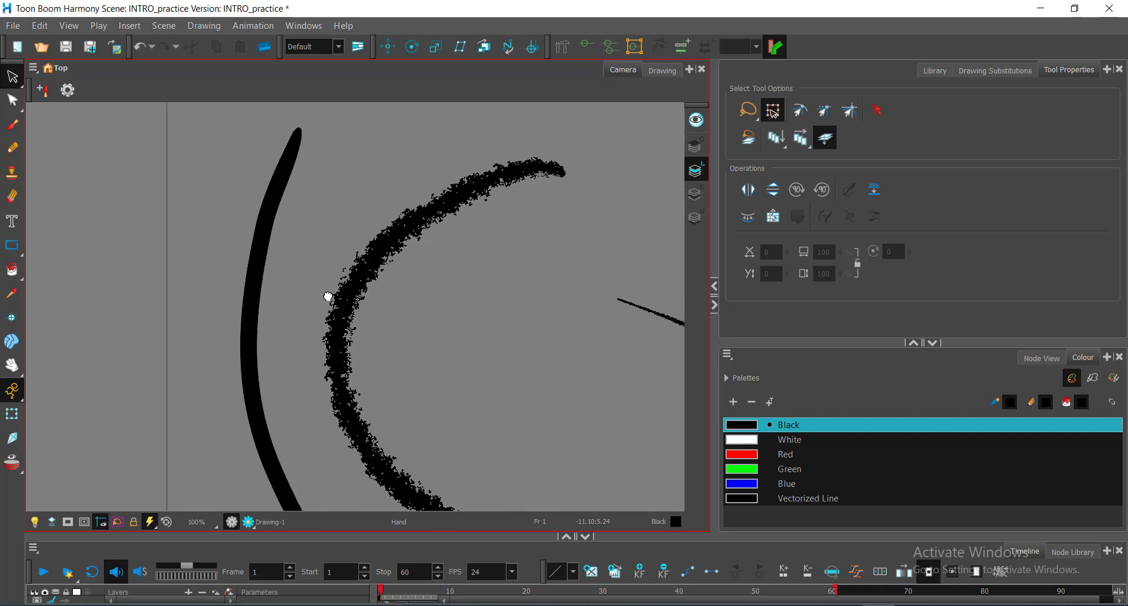
click(263, 223)
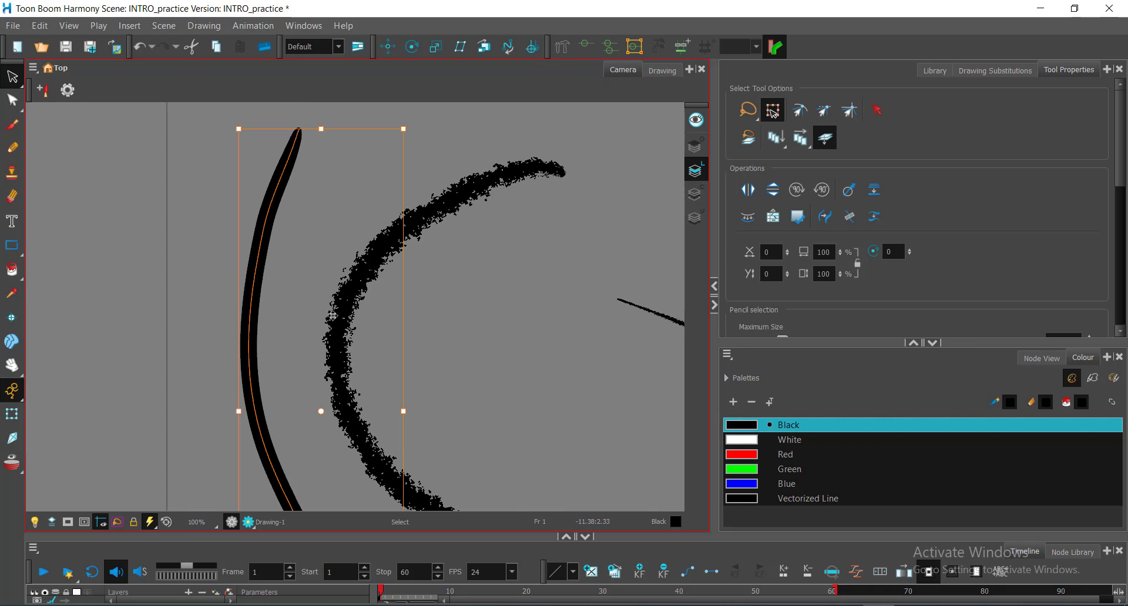
click(12, 107)
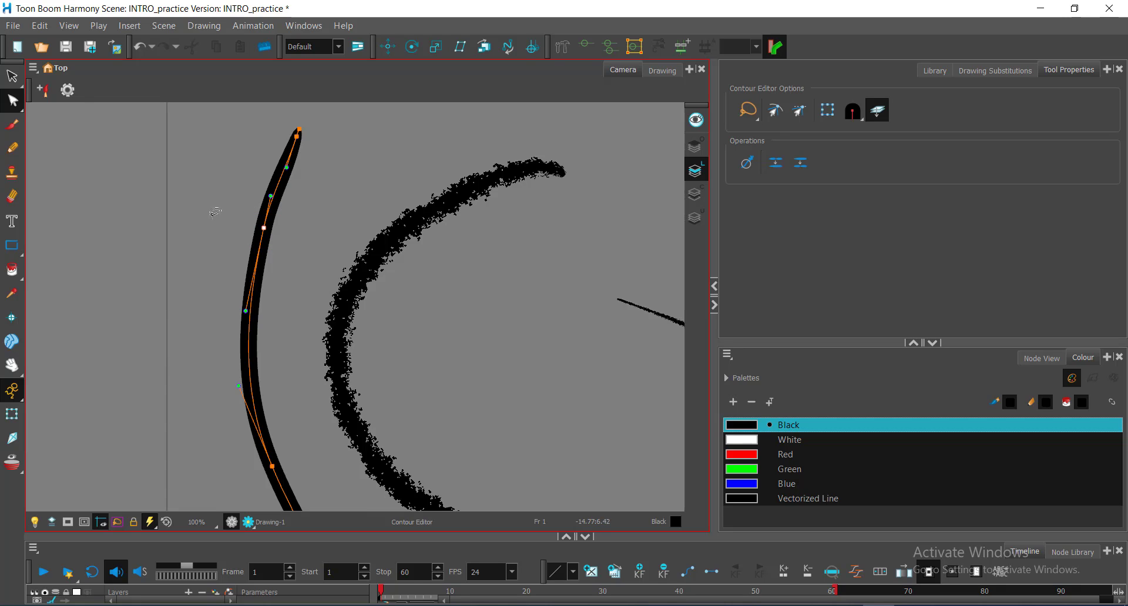
drag(264, 228, 183, 203)
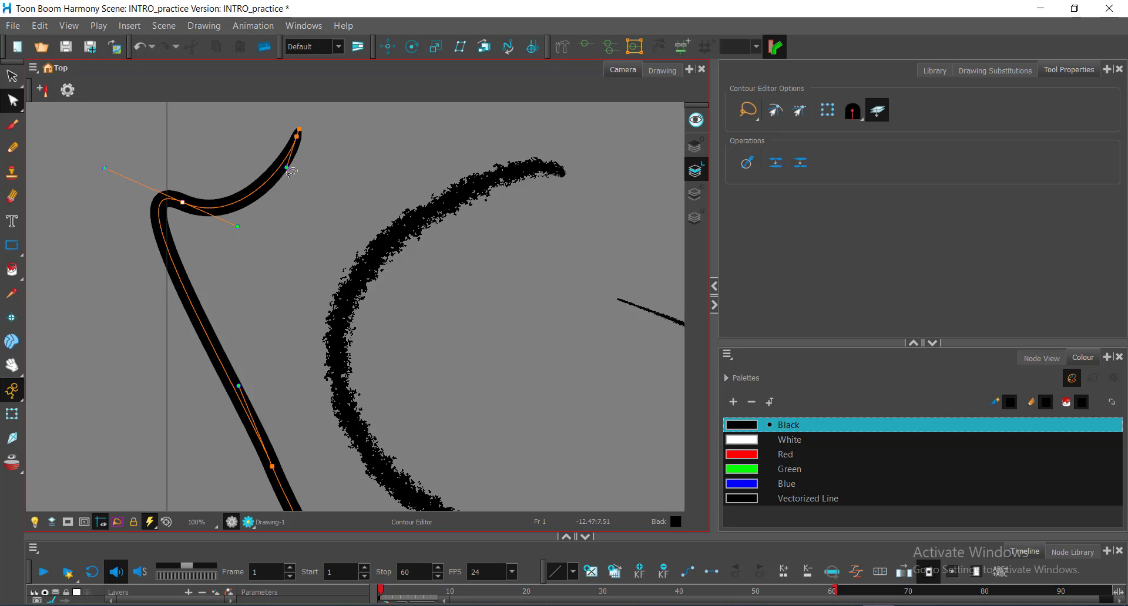
drag(287, 167, 331, 196)
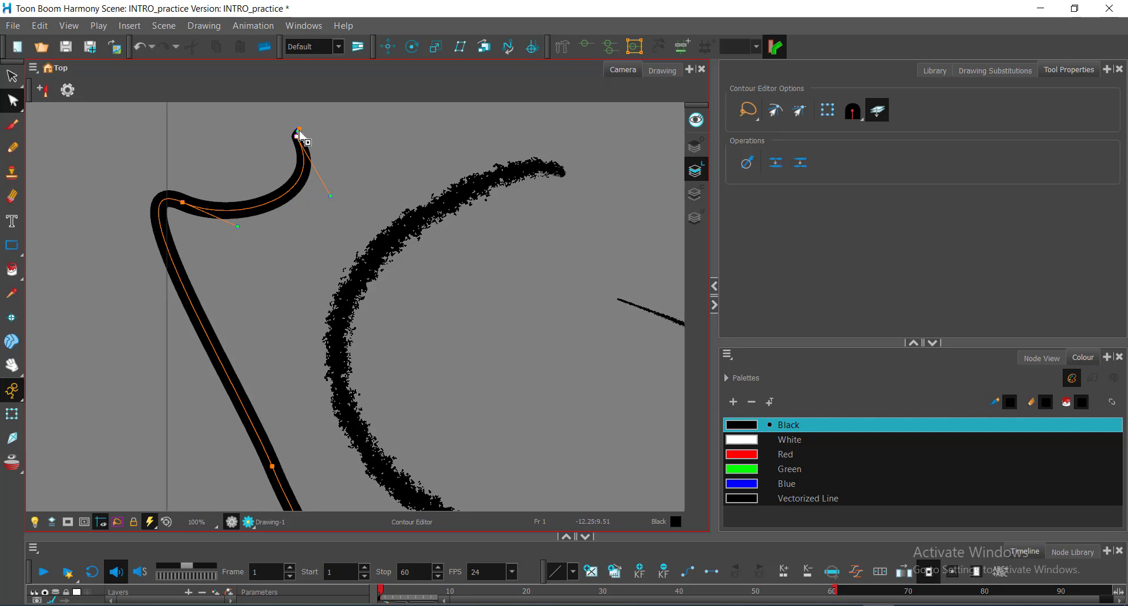
- Move the stroke's upper end point towards the charcoal stroke, delete the contour point beside it and slightly adjust the point at the bend
mouse_move(299, 129)
mouse_down()
mouse_move(335, 125)
mouse_move(376, 145)
mouse_up()
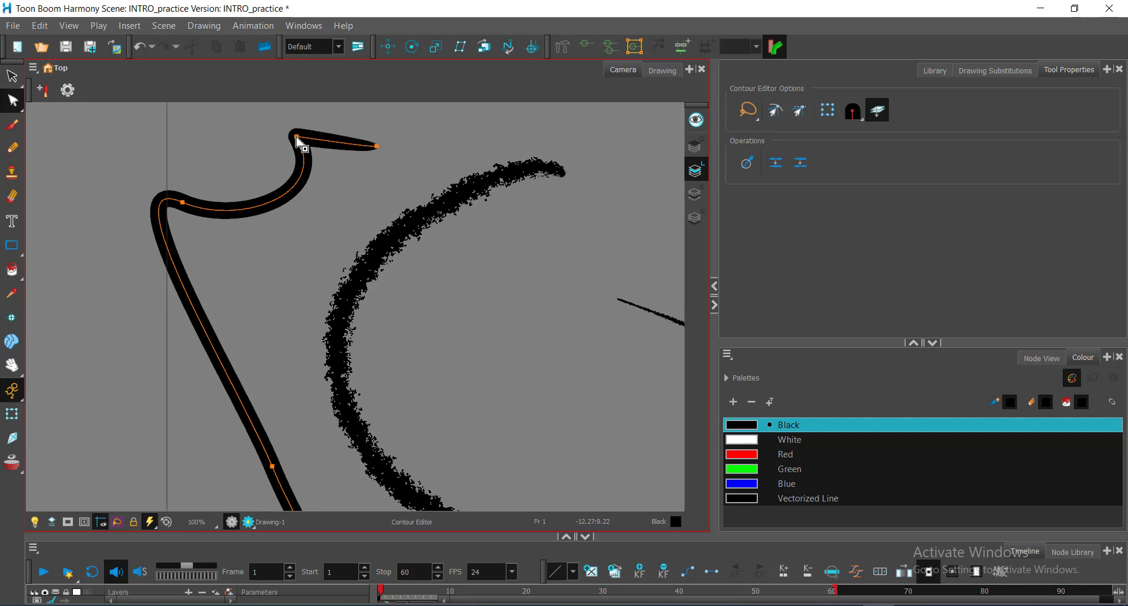
mouse_move(315, 114)
mouse_down()
mouse_move(285, 159)
mouse_move(318, 141)
mouse_up()
key(Delete)
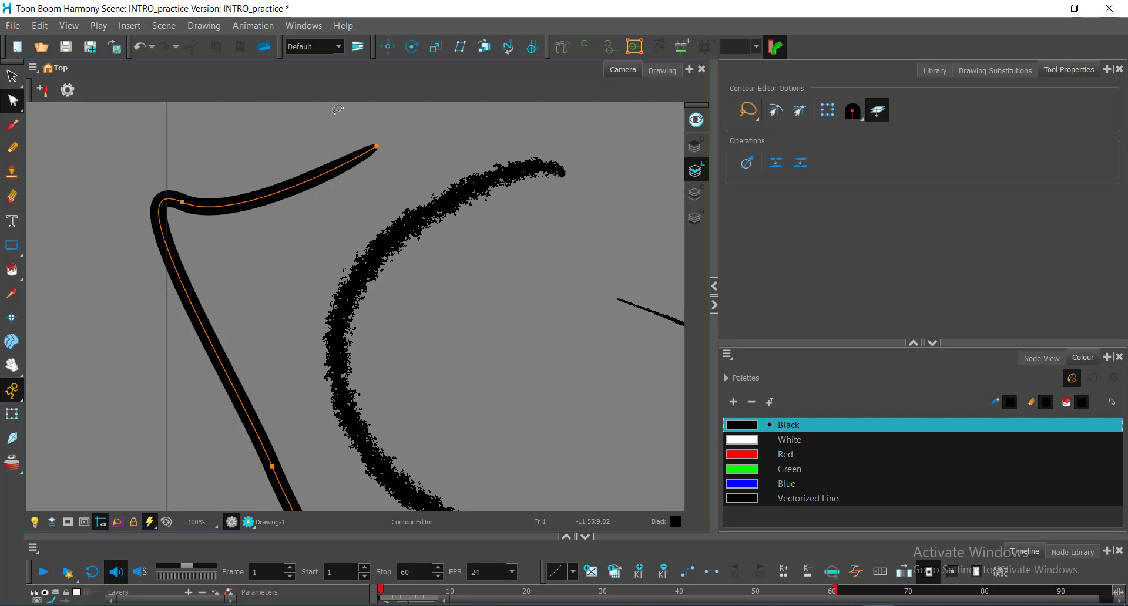
drag(183, 203, 186, 206)
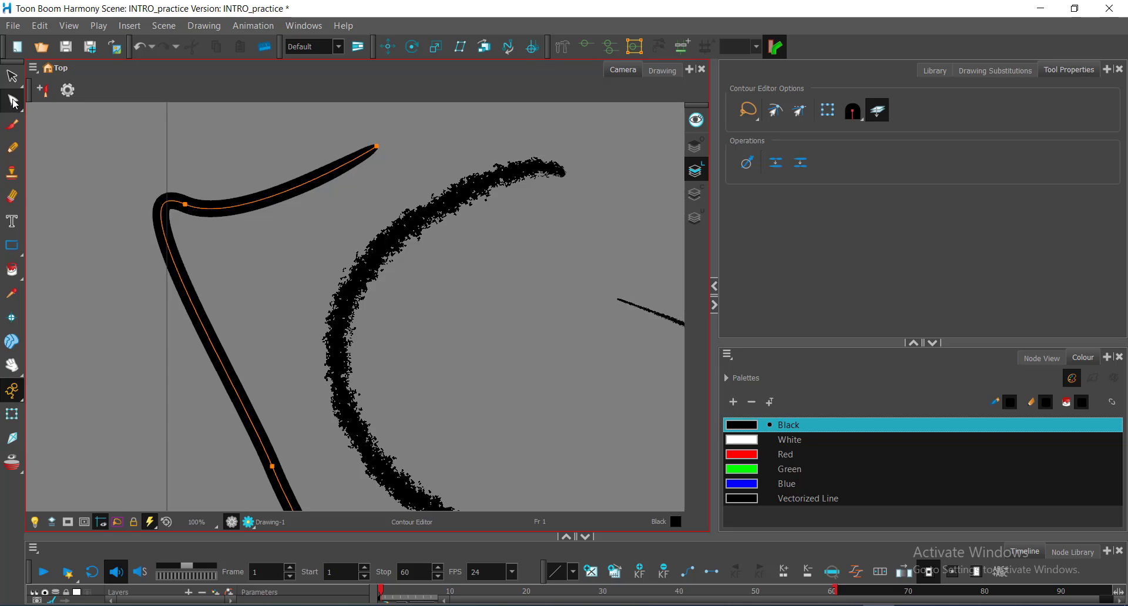
- Use the Pencil Editor to widen the thickness point near the stroke's upper tip and narrow it to a size of 11.8
click(14, 103)
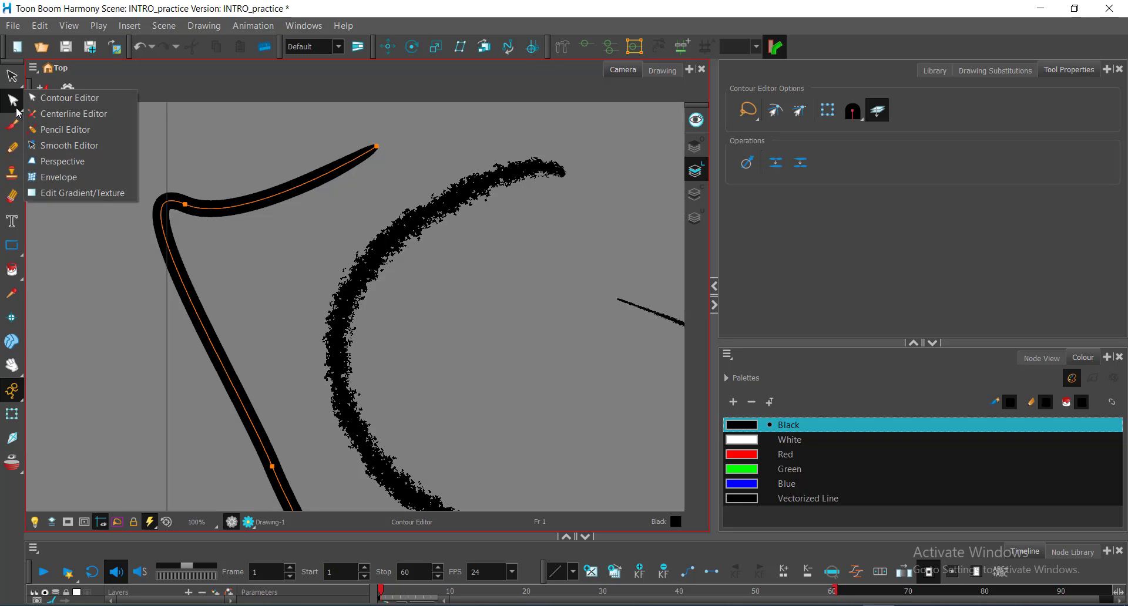
click(61, 134)
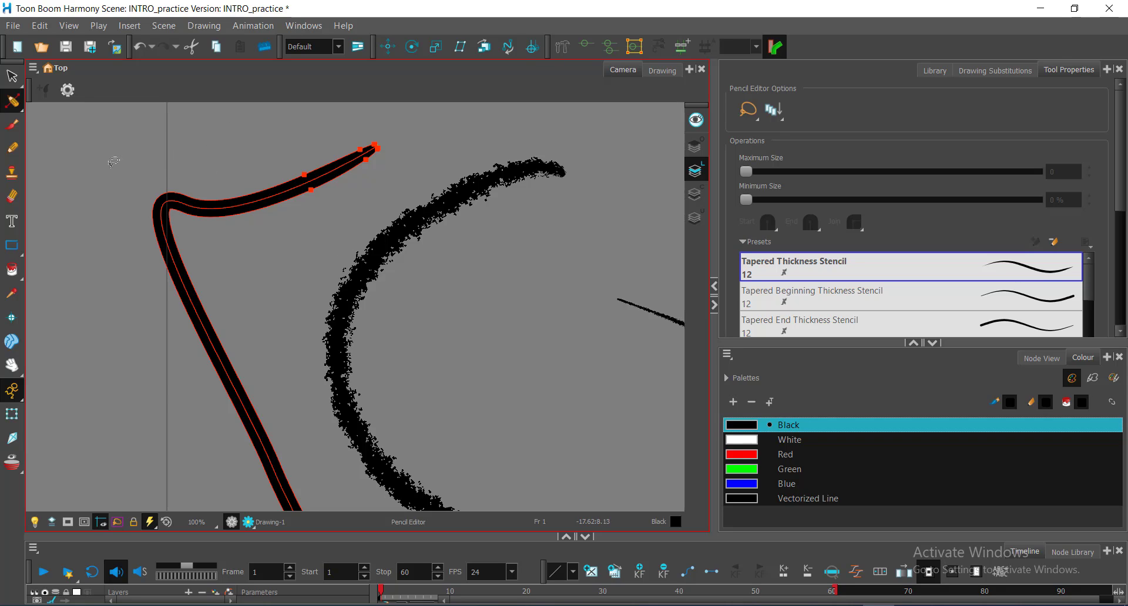
click(12, 101)
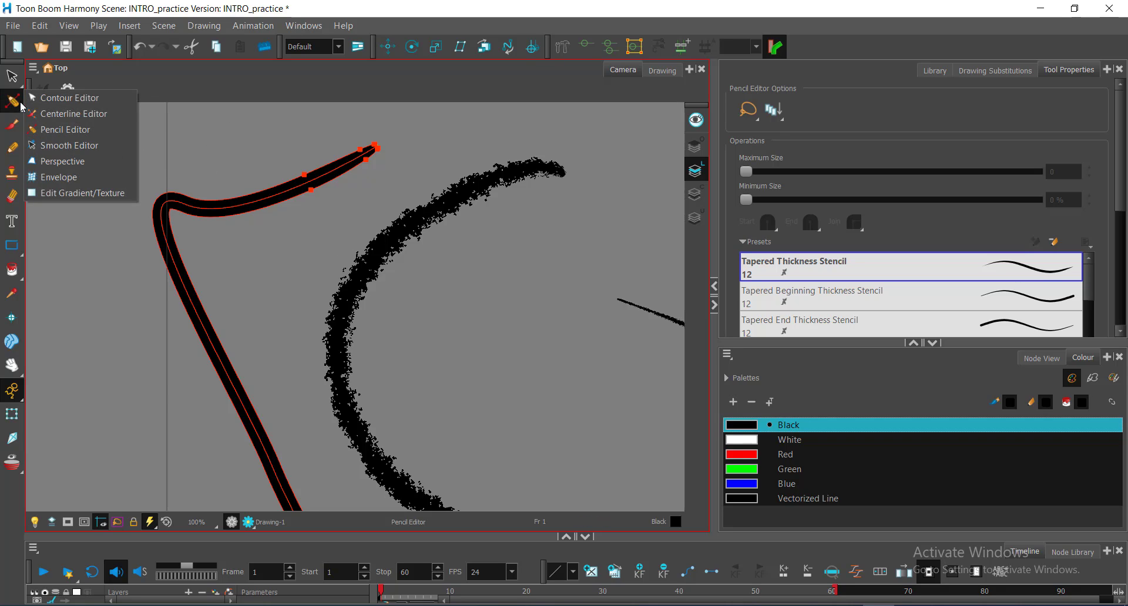
click(62, 131)
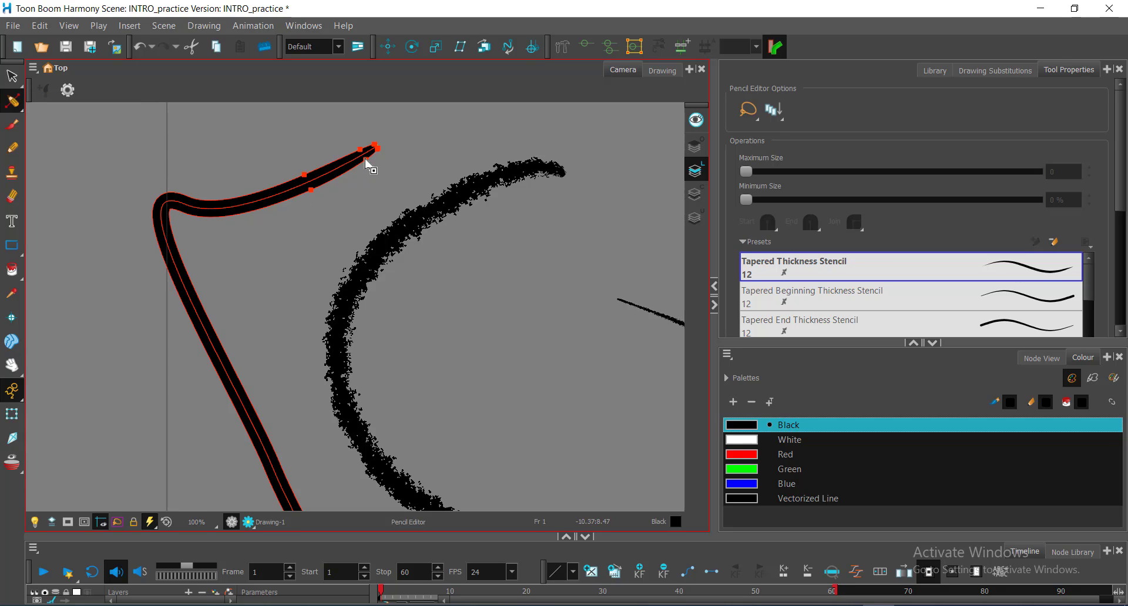
mouse_move(366, 160)
mouse_down()
mouse_move(373, 180)
mouse_move(349, 129)
mouse_up()
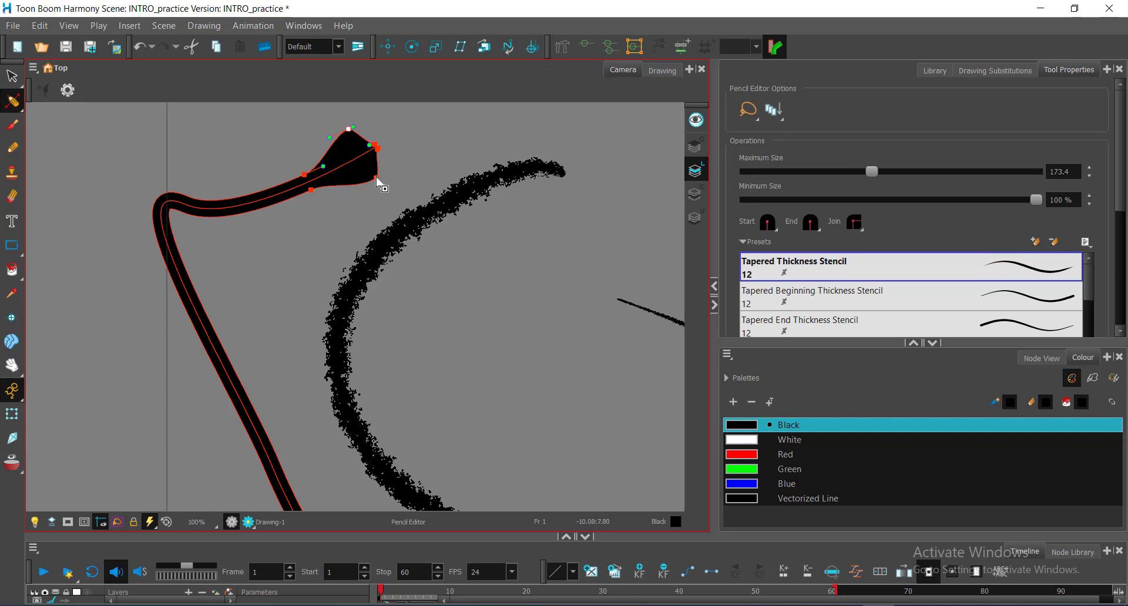
mouse_move(376, 179)
mouse_down()
mouse_move(353, 141)
mouse_move(369, 166)
mouse_move(363, 156)
mouse_up()
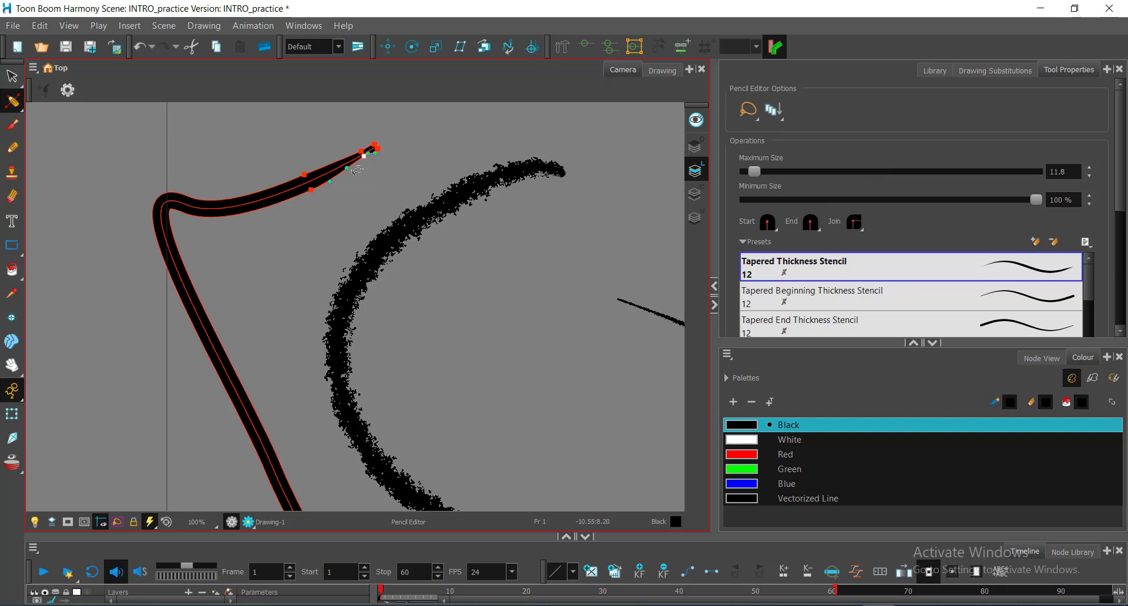
- Flare the stroke's upper end into a wide thin crossbar and set the maximum size of the neighbouring inner thickness points to 42
drag(304, 175, 311, 182)
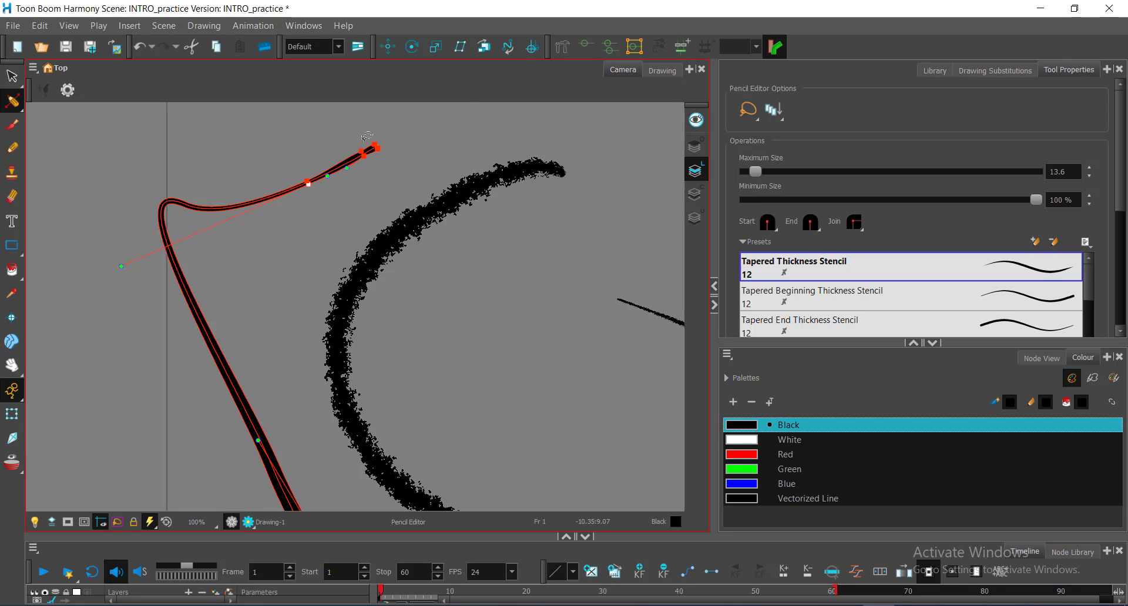
mouse_move(377, 149)
mouse_down()
mouse_move(365, 131)
mouse_move(393, 166)
mouse_up()
click(308, 183)
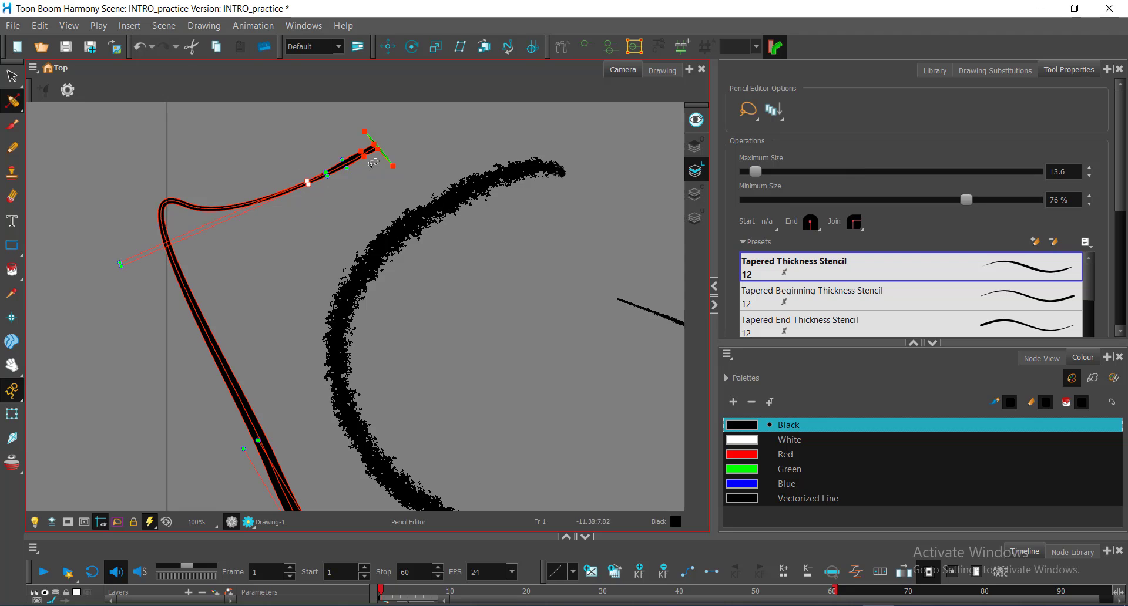
mouse_move(756, 174)
mouse_down()
mouse_move(793, 174)
mouse_move(776, 174)
mouse_up()
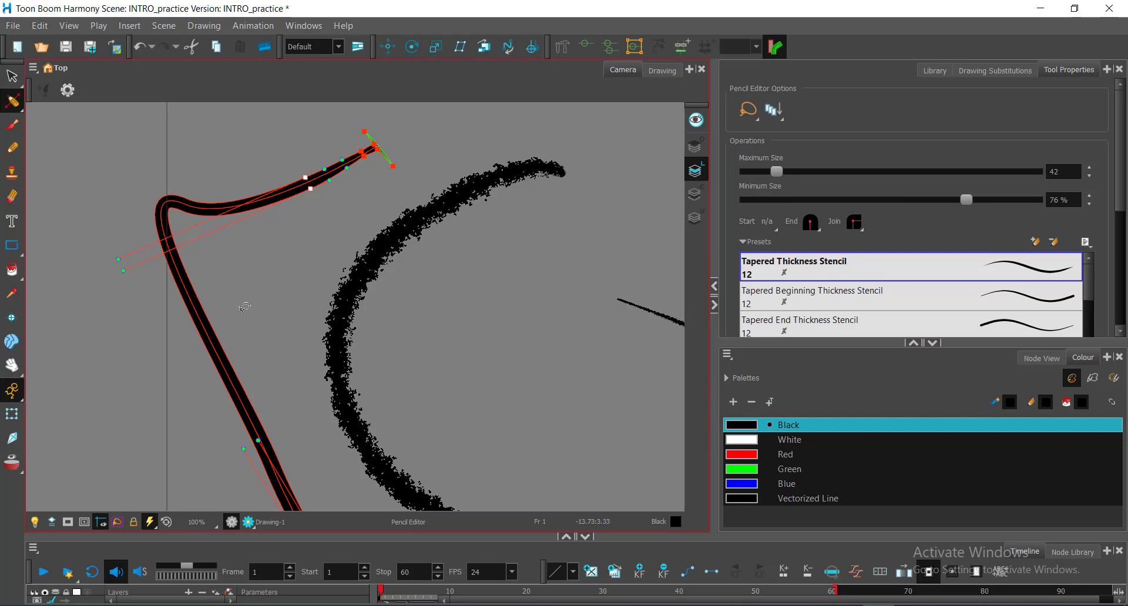
- Delete the tapering thickness points at the lower tip of the smooth pencil stroke so it ends bluntly
key(space)
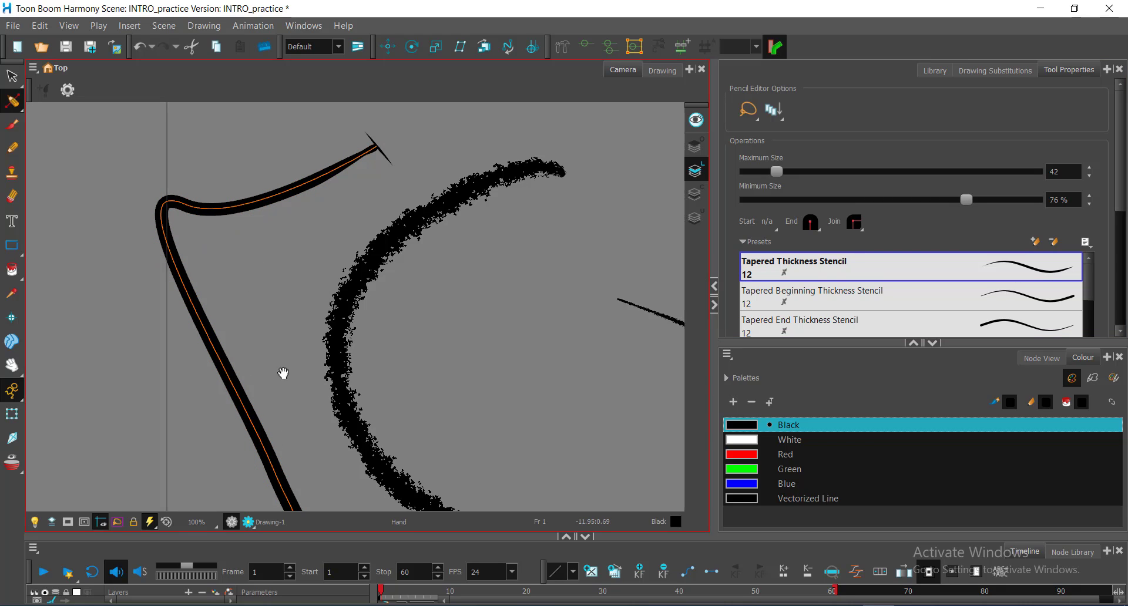
drag(288, 328, 274, 215)
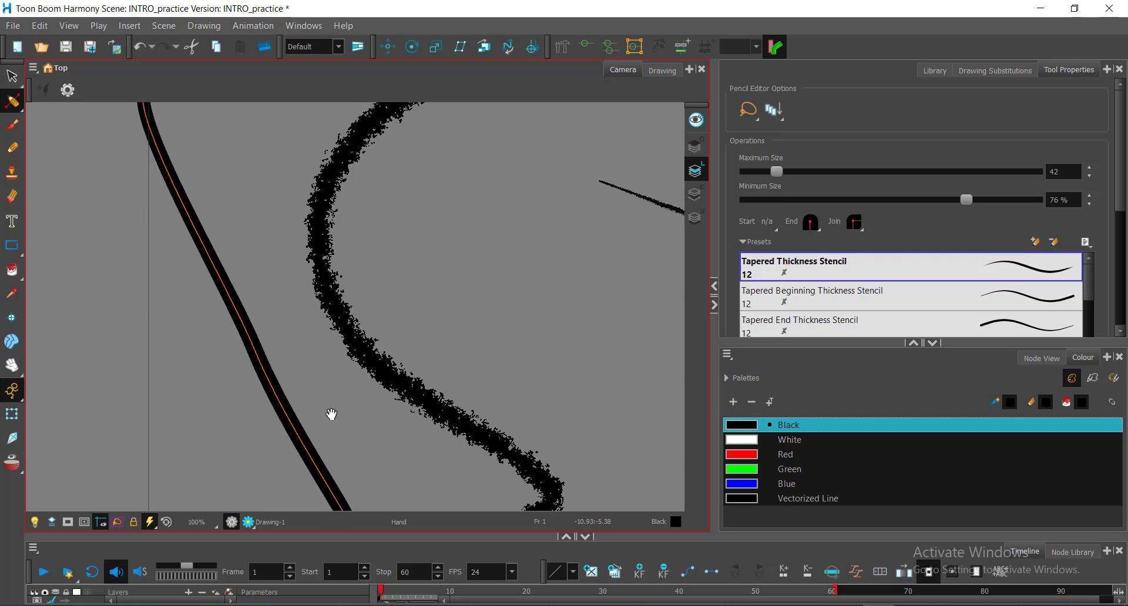
drag(330, 416, 315, 353)
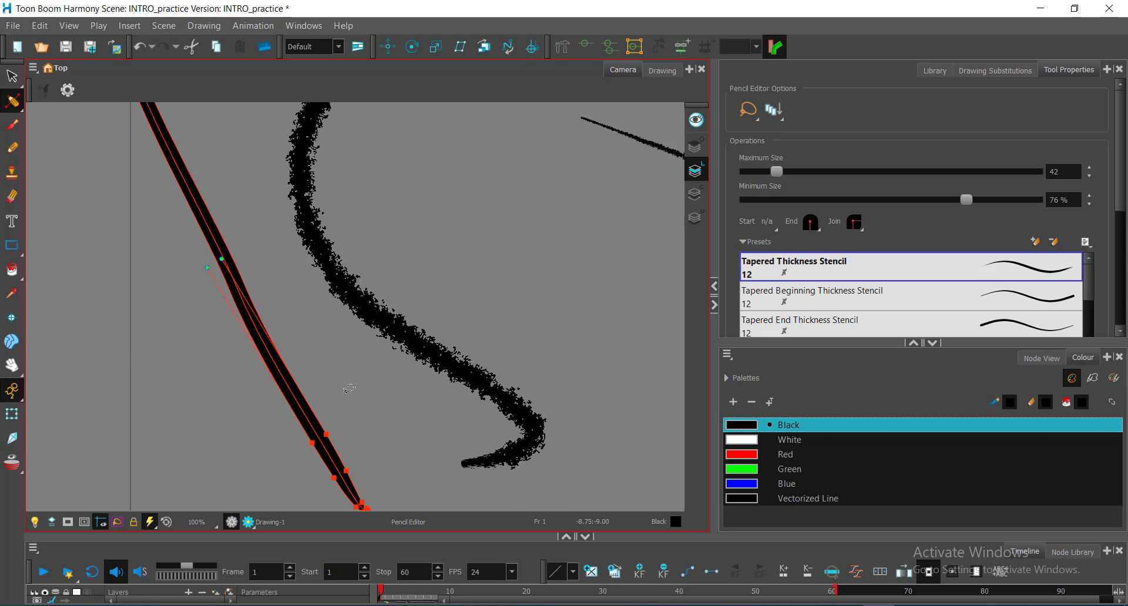
key(space)
drag(343, 342, 348, 226)
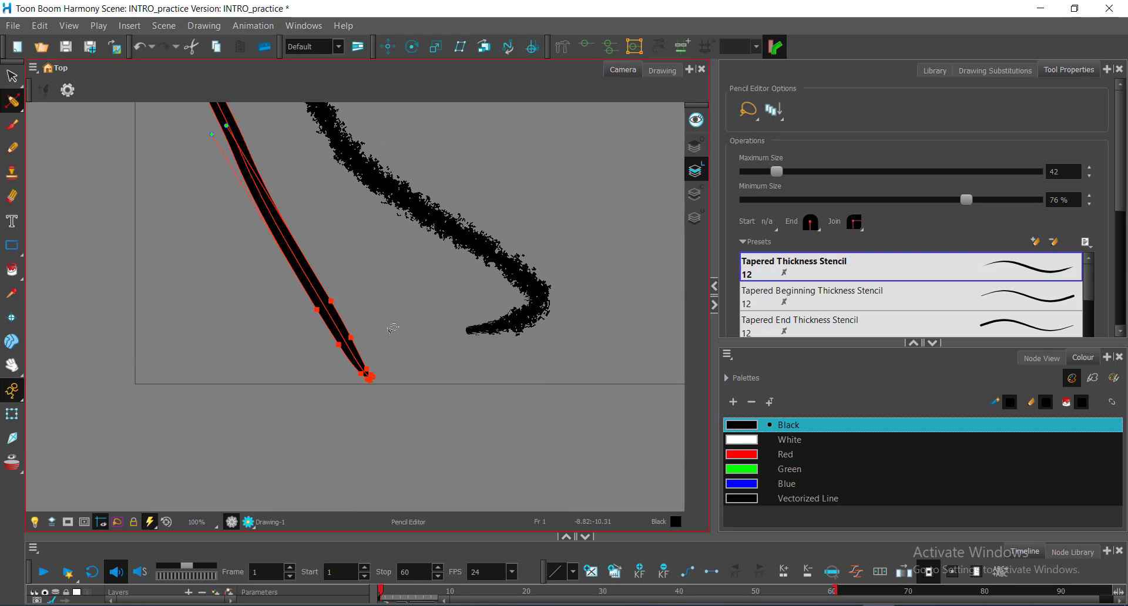
drag(381, 351, 382, 363)
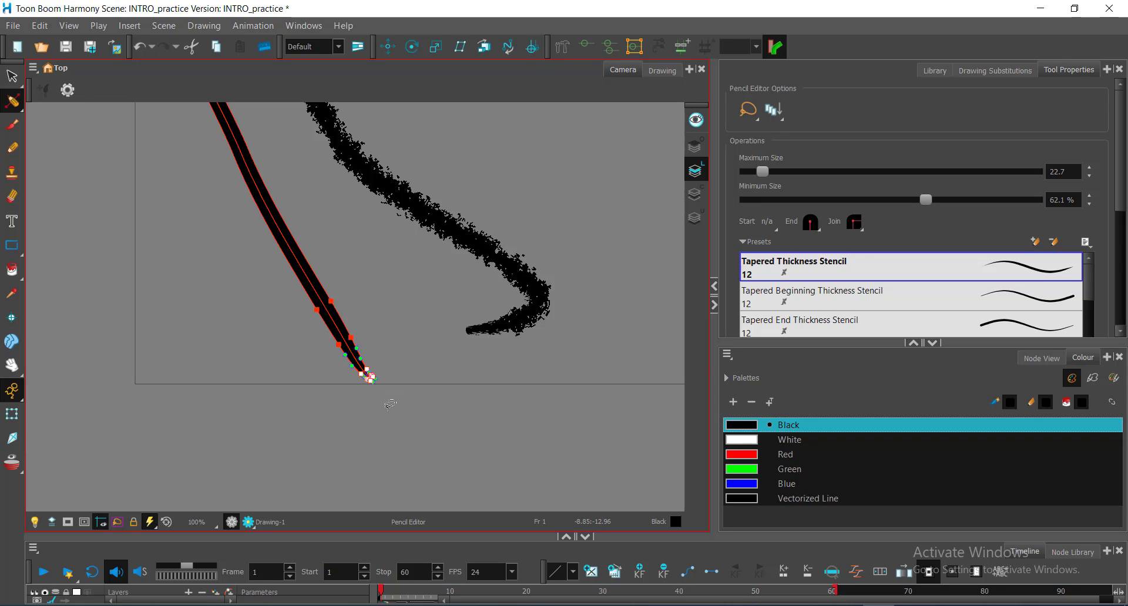
key(Delete)
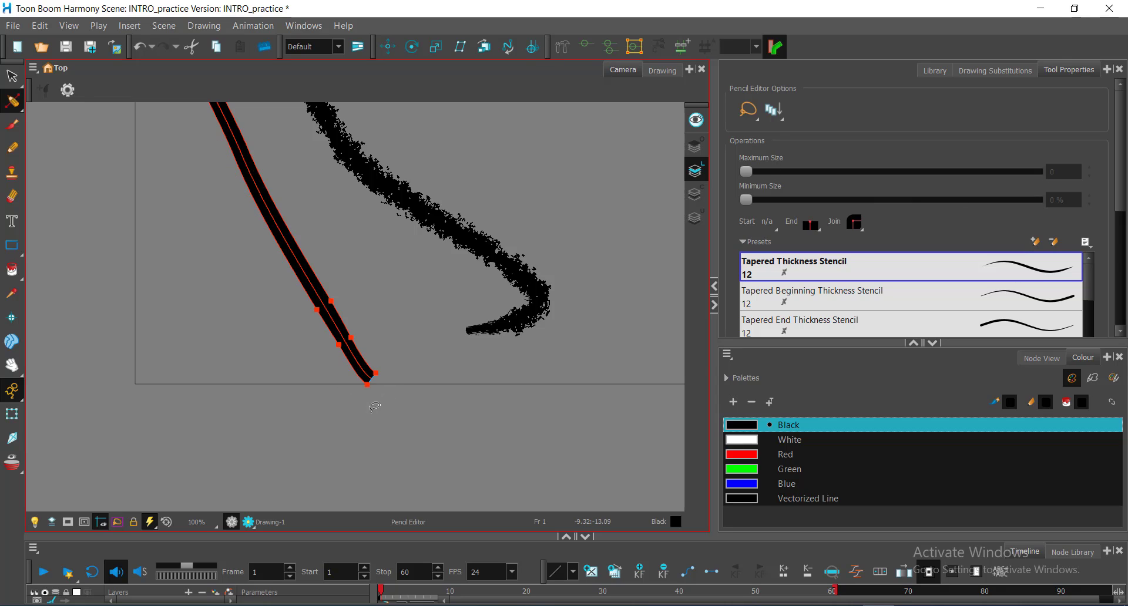
- Set the maximum size of the thickness points at the stroke's lower end to 44.4
drag(378, 382, 371, 379)
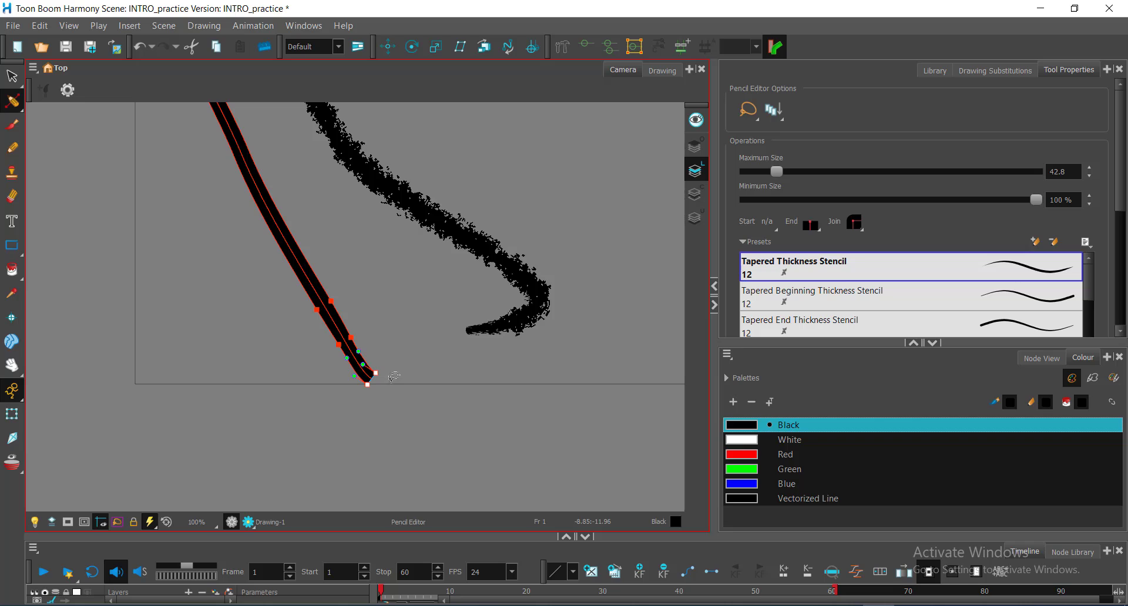
click(854, 262)
mouse_move(775, 172)
mouse_down()
mouse_move(752, 178)
mouse_move(842, 187)
mouse_move(751, 176)
mouse_move(781, 176)
mouse_up()
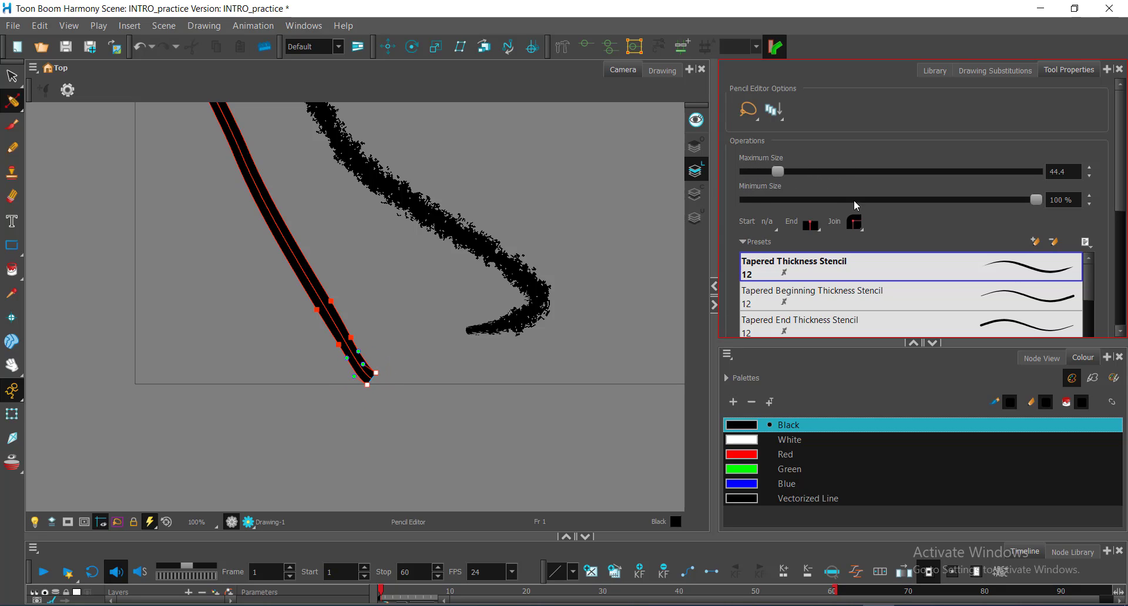
drag(1036, 200, 880, 199)
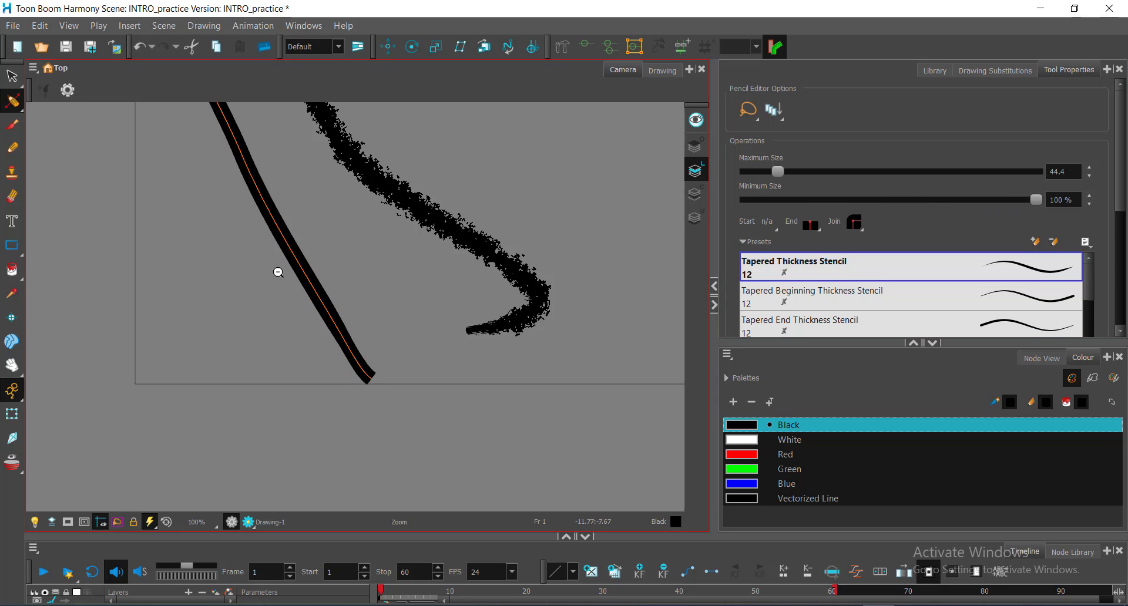
scroll(343, 275, down, 1)
drag(377, 209, 386, 453)
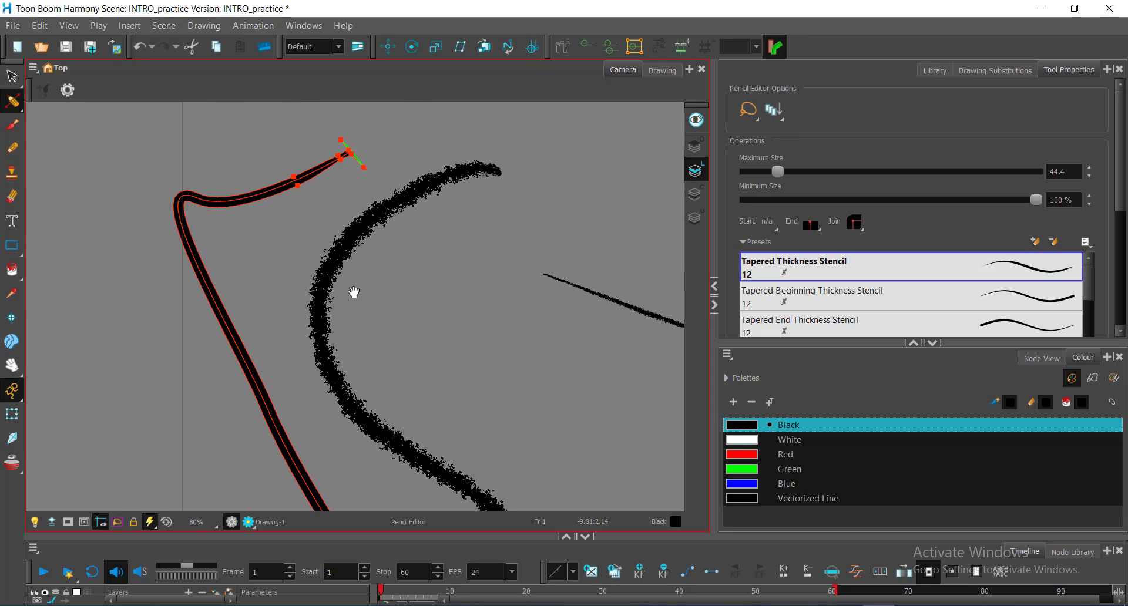
- Select the inner thickness points near the smooth pencil stroke's upper end with the Pencil Editor
click(10, 105)
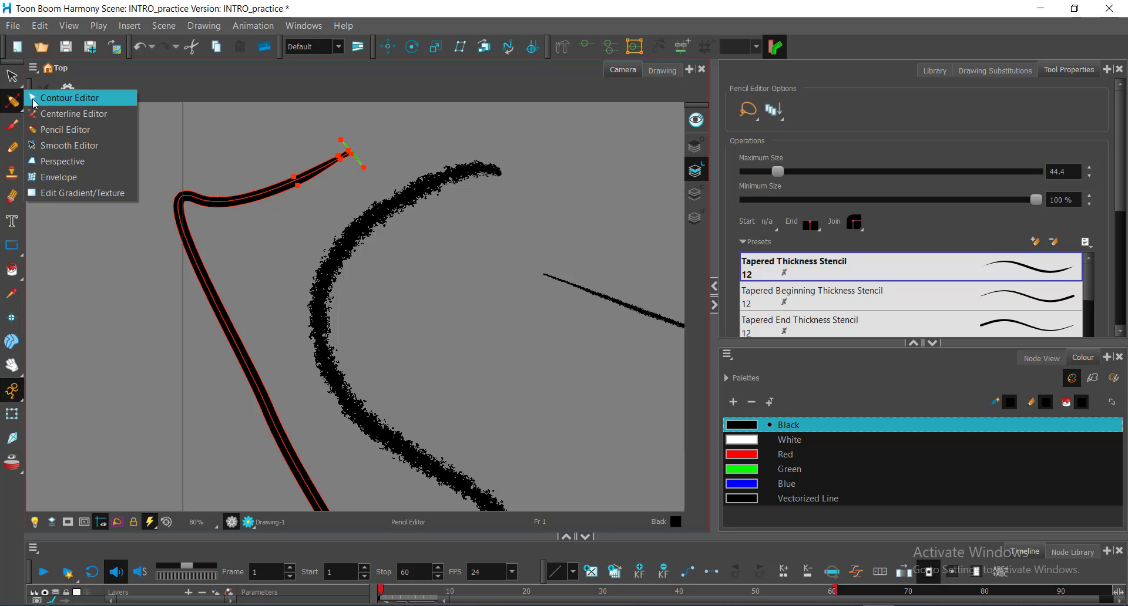
click(41, 130)
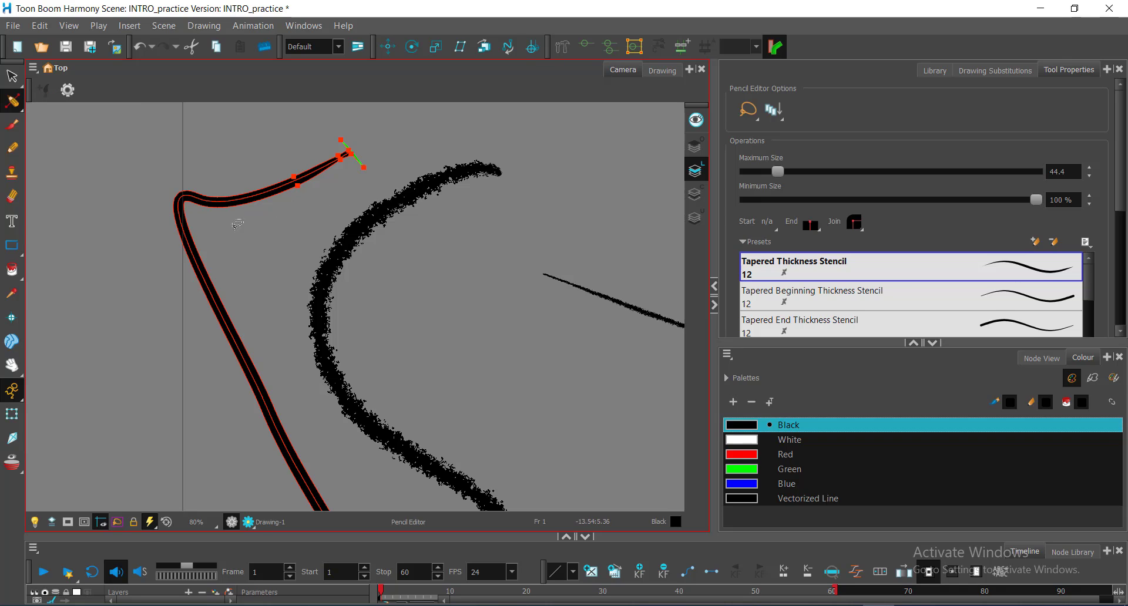
mouse_move(228, 230)
mouse_down()
mouse_move(209, 173)
mouse_move(287, 154)
mouse_move(261, 174)
mouse_up()
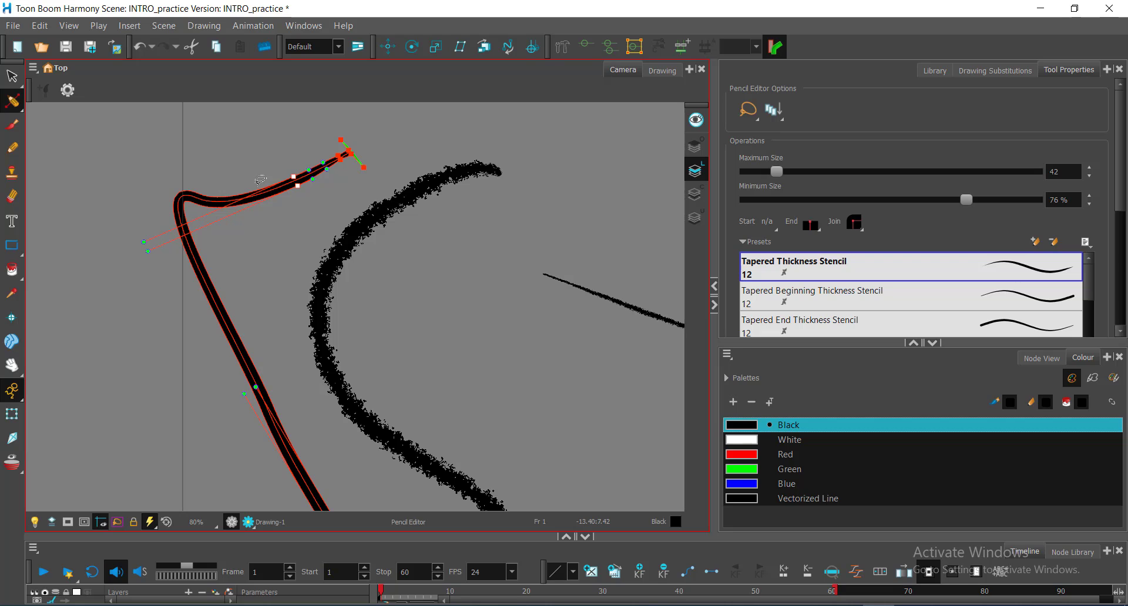
key(alt+z)
alt+click(338, 351)
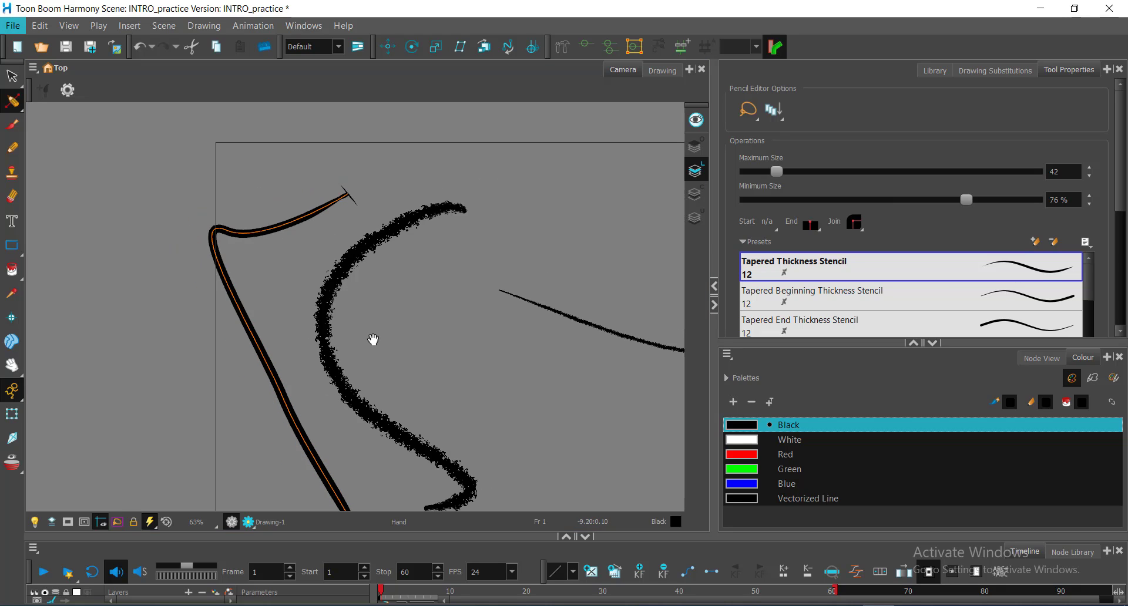
alt+click(373, 339)
drag(373, 335, 313, 284)
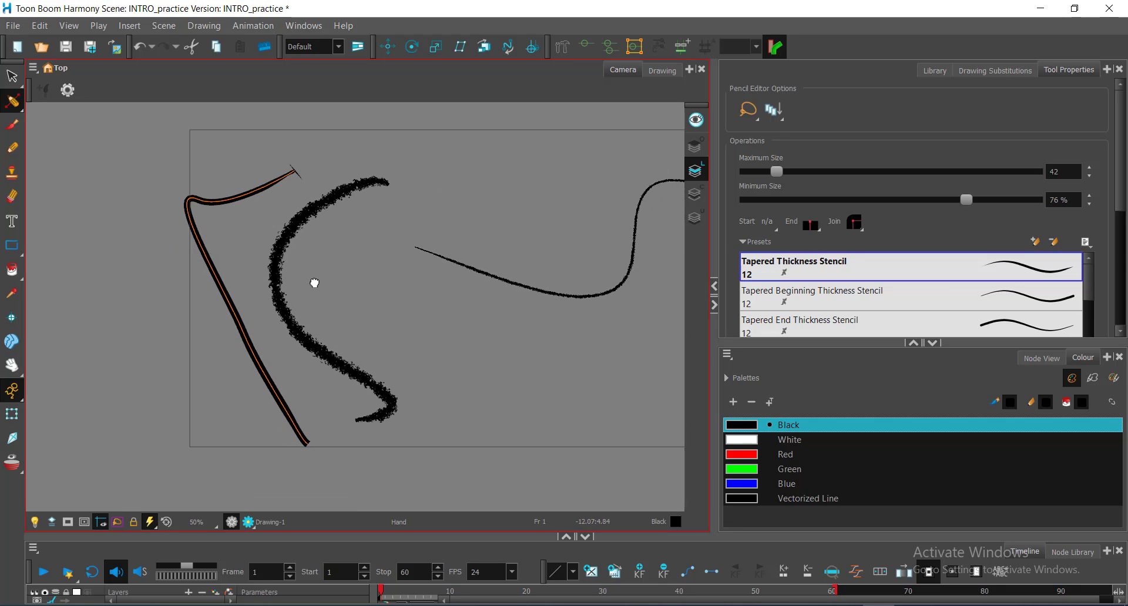
- Display the contour points of all the strokes with the Contour Editor
click(12, 101)
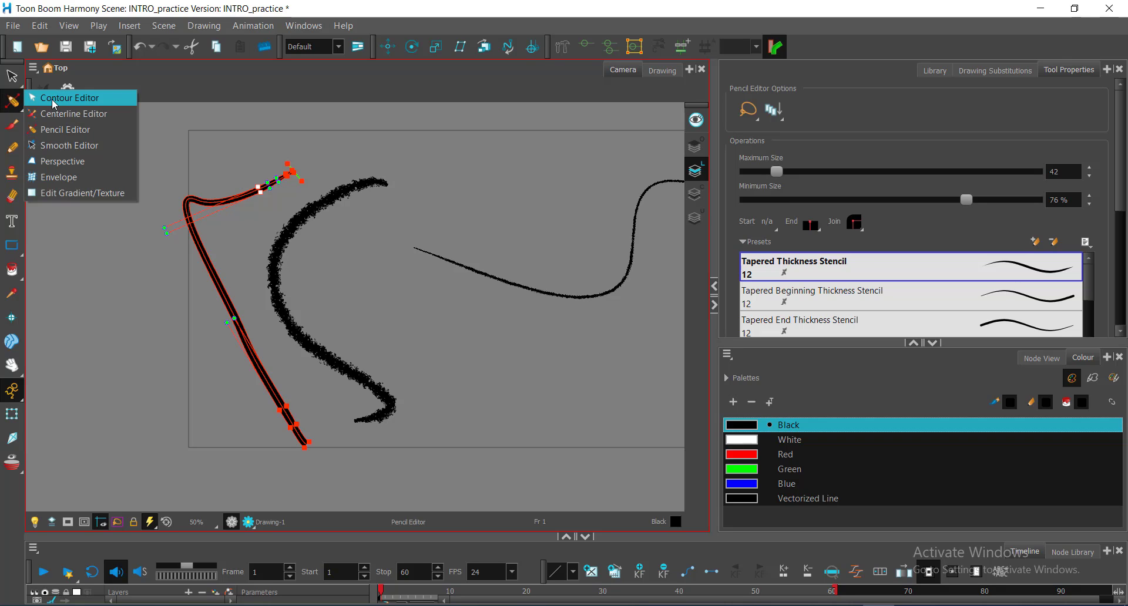
click(54, 104)
click(16, 153)
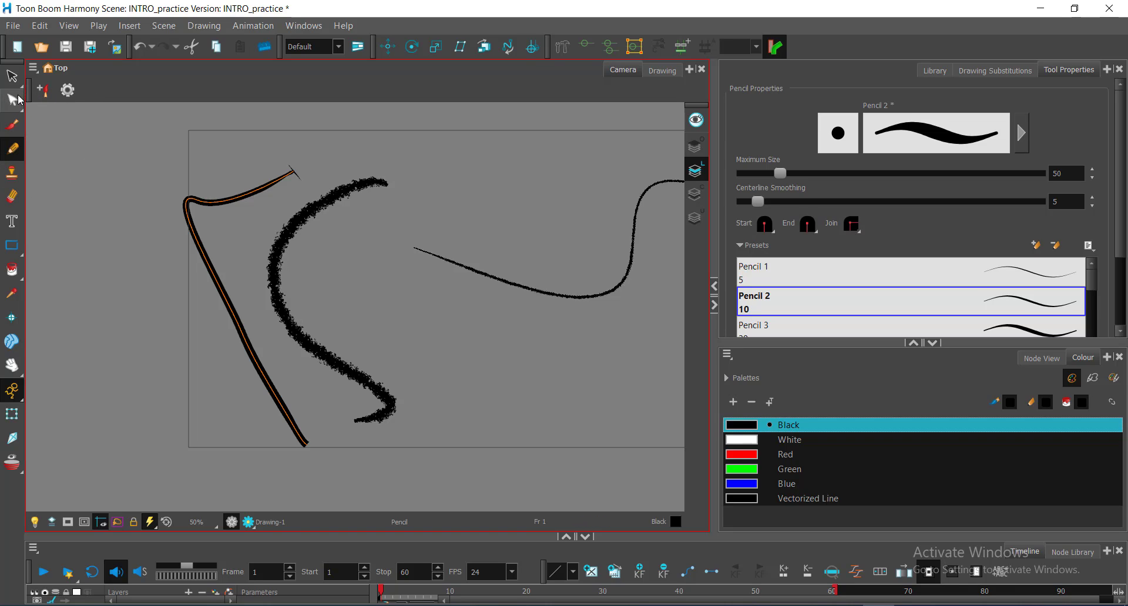
key(alt+q)
mouse_move(146, 140)
mouse_down()
mouse_move(557, 183)
mouse_move(550, 484)
mouse_move(112, 276)
mouse_move(115, 198)
mouse_move(184, 180)
mouse_up()
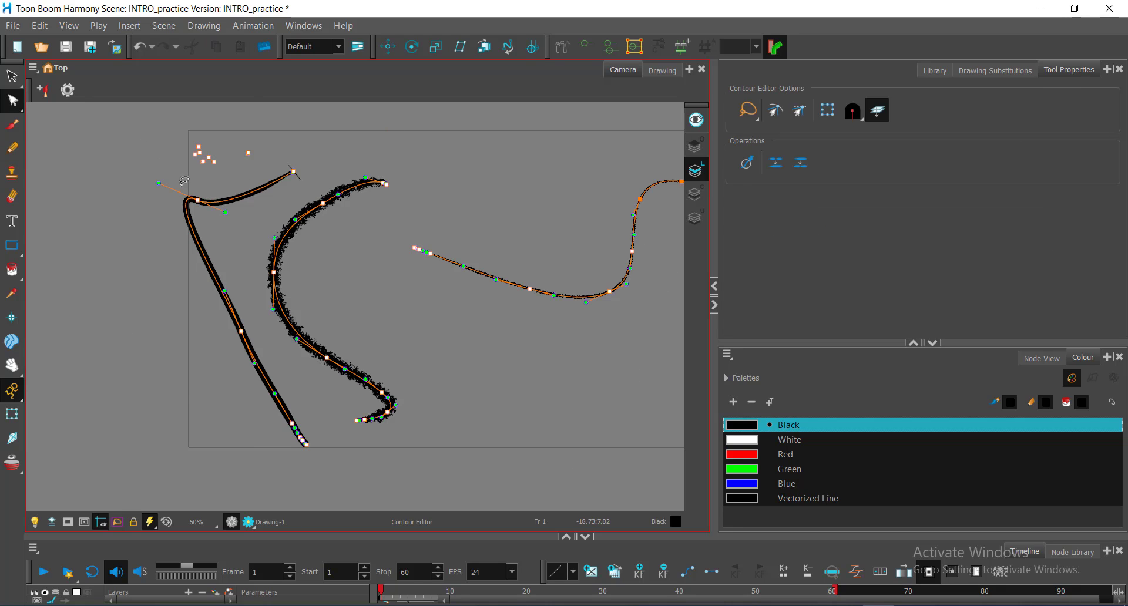
- Move all the selected strokes down below the camera frame to clear the drawing area, and deselect them
click(12, 77)
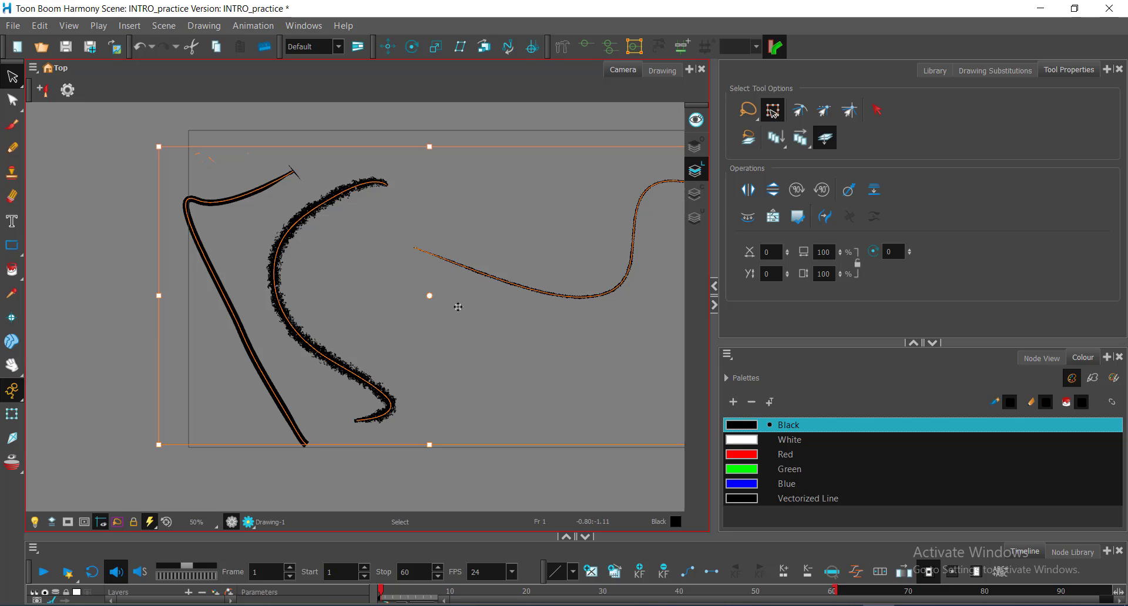
scroll(457, 307, down, 1)
scroll(457, 307, down, 1)
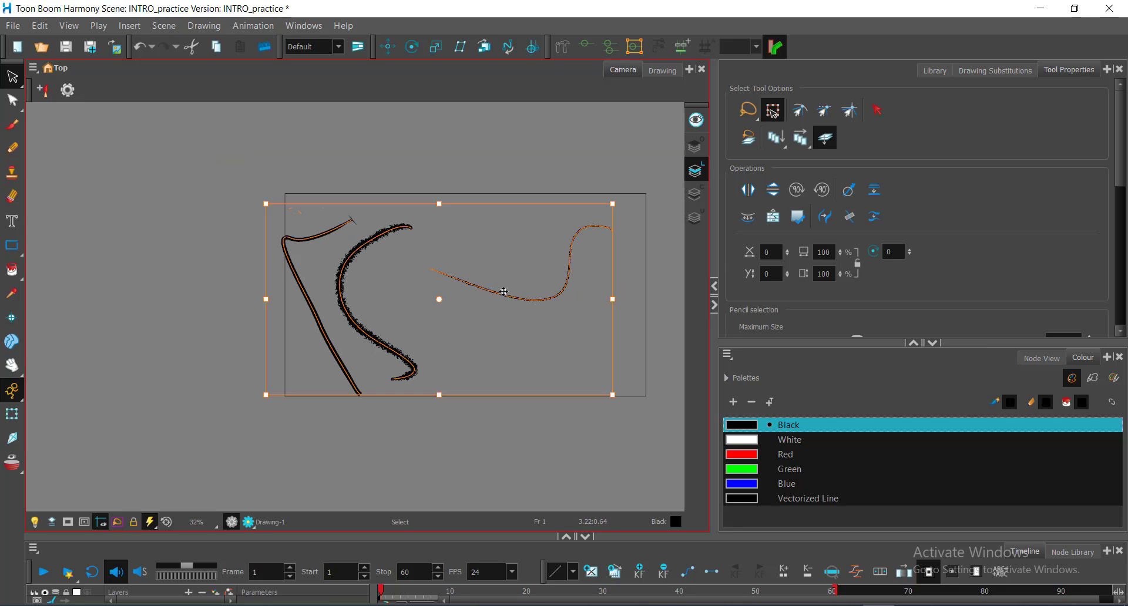
mouse_move(503, 291)
mouse_down()
mouse_move(479, 291)
mouse_move(493, 118)
mouse_move(233, 206)
mouse_move(254, 385)
mouse_move(523, 469)
mouse_move(499, 458)
mouse_up()
key(alt+z)
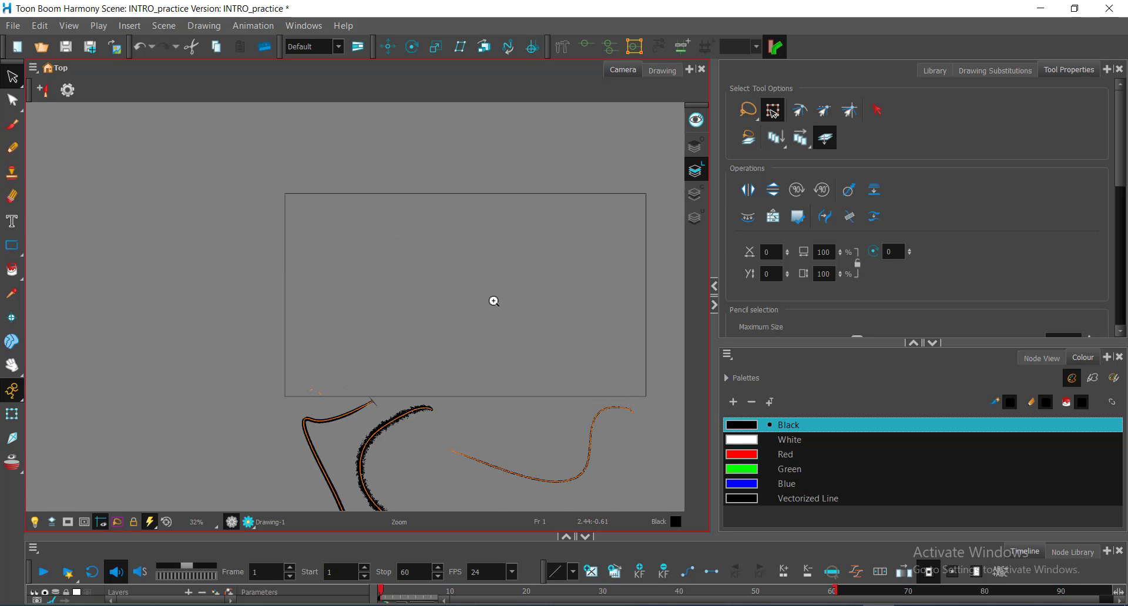
scroll(494, 301, up, 1)
drag(481, 329, 394, 330)
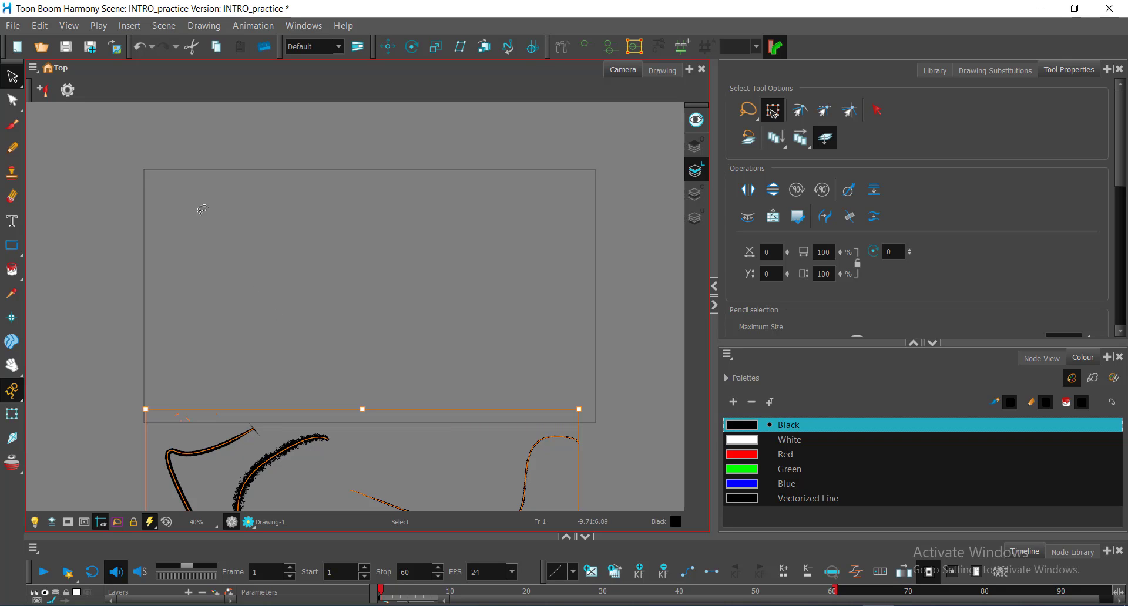
click(101, 229)
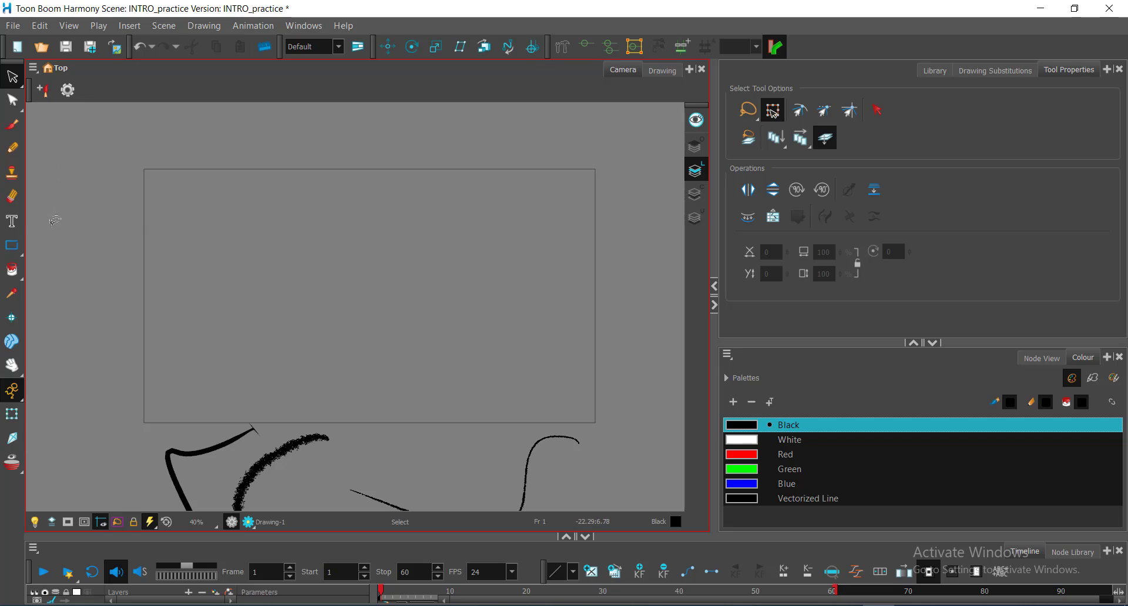
- Activate the Polyline tool and widen the camera view slightly while keeping its tool properties readable
click(13, 247)
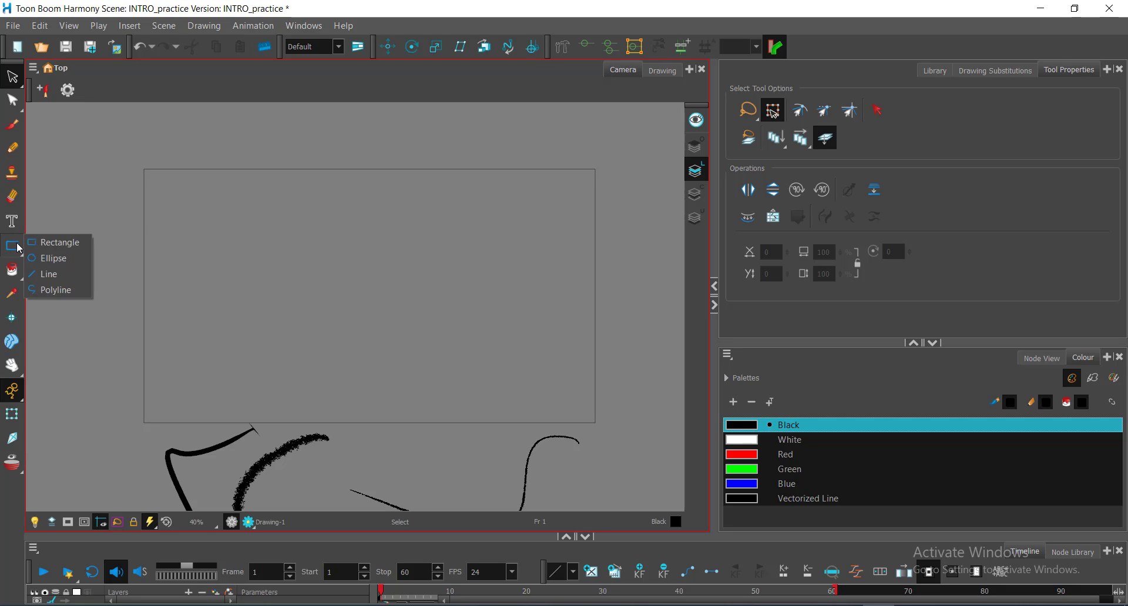
click(40, 291)
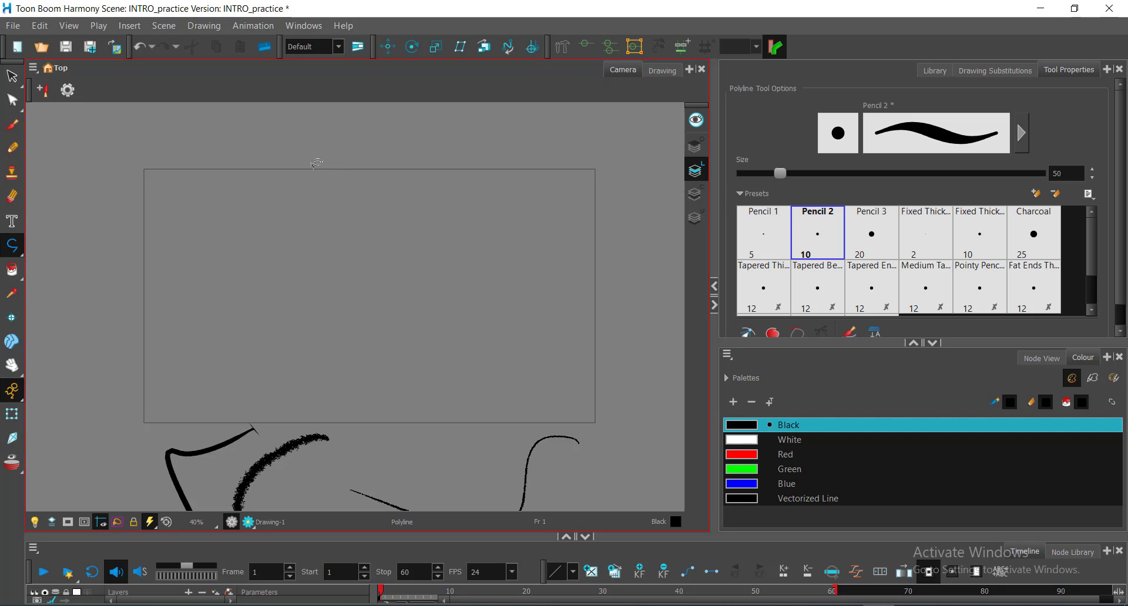
scroll(427, 276, up, 1)
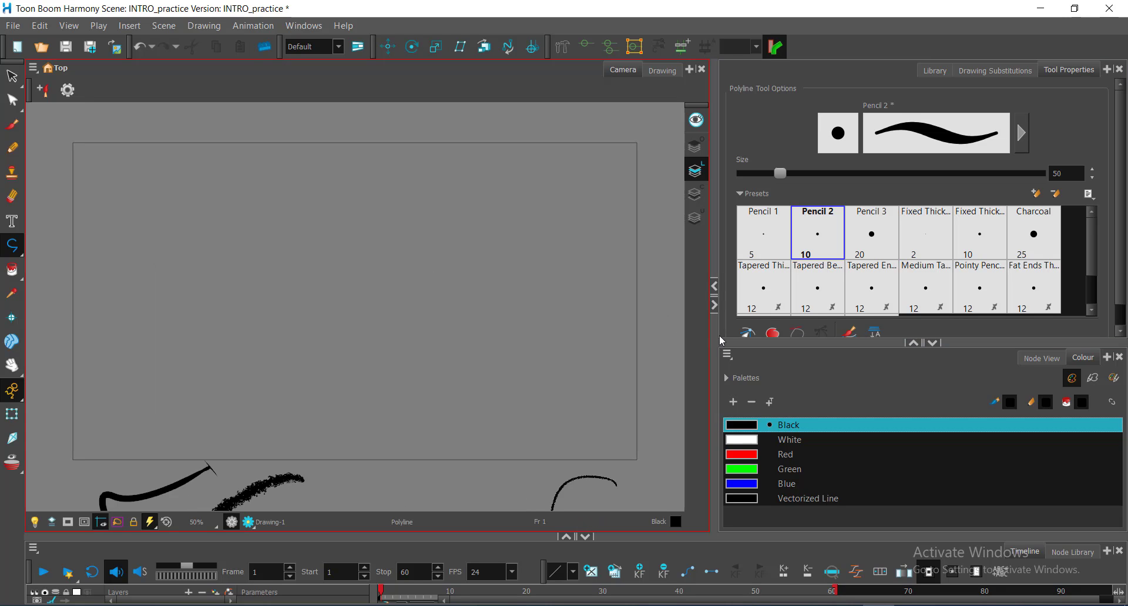
drag(714, 334, 899, 334)
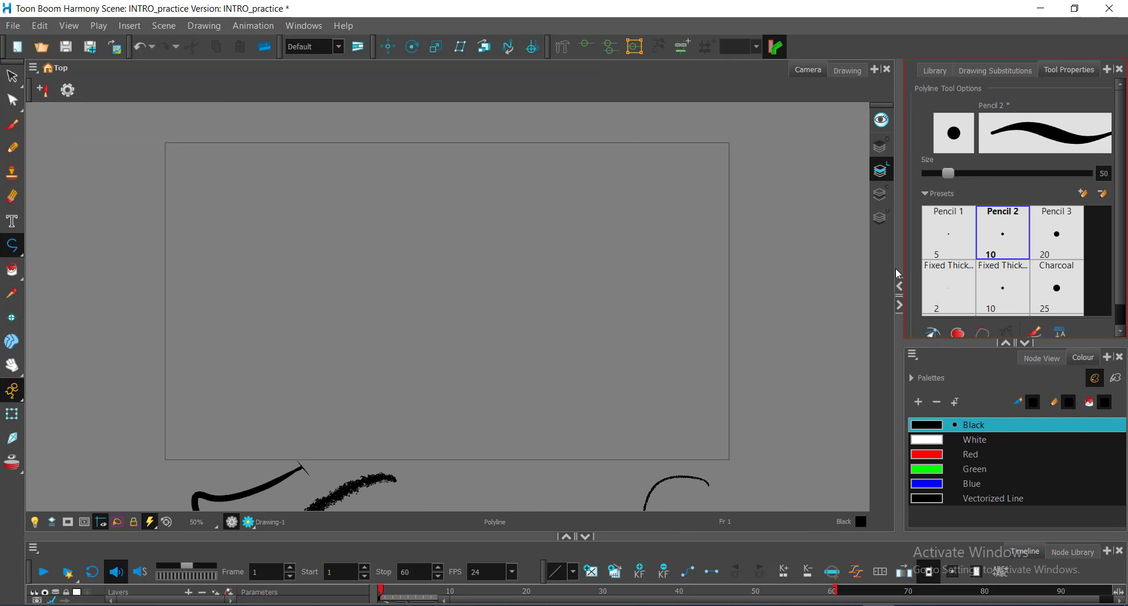
drag(902, 348, 764, 348)
mouse_move(1094, 236)
mouse_down()
mouse_move(1092, 276)
mouse_move(1085, 210)
mouse_up()
- Look through the size, smoothness and texture settings of the Pencil 2 preset
click(1046, 135)
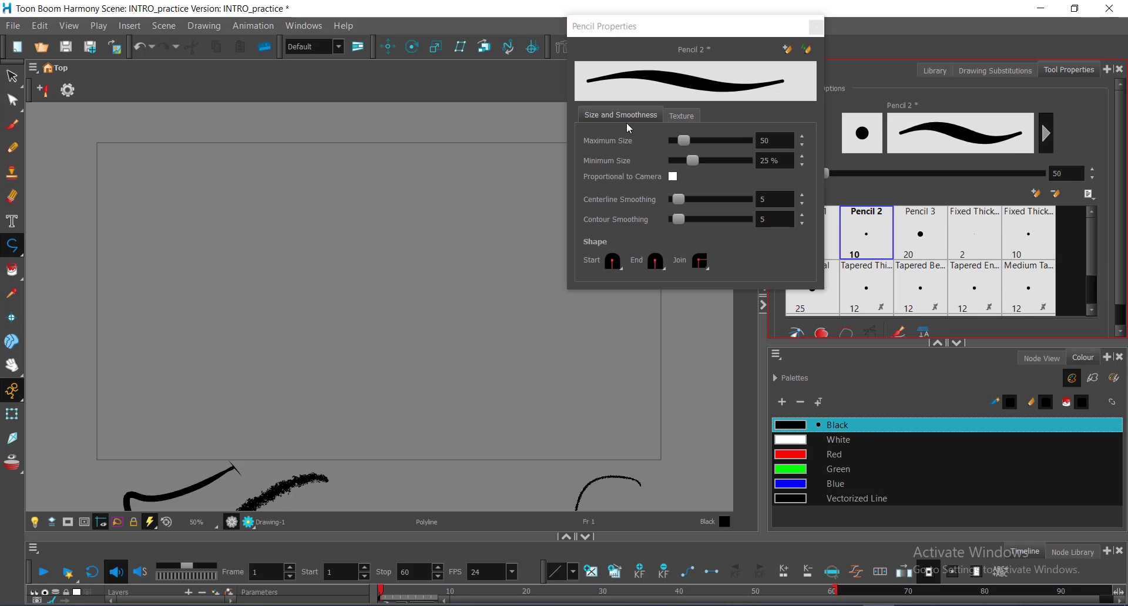
click(682, 115)
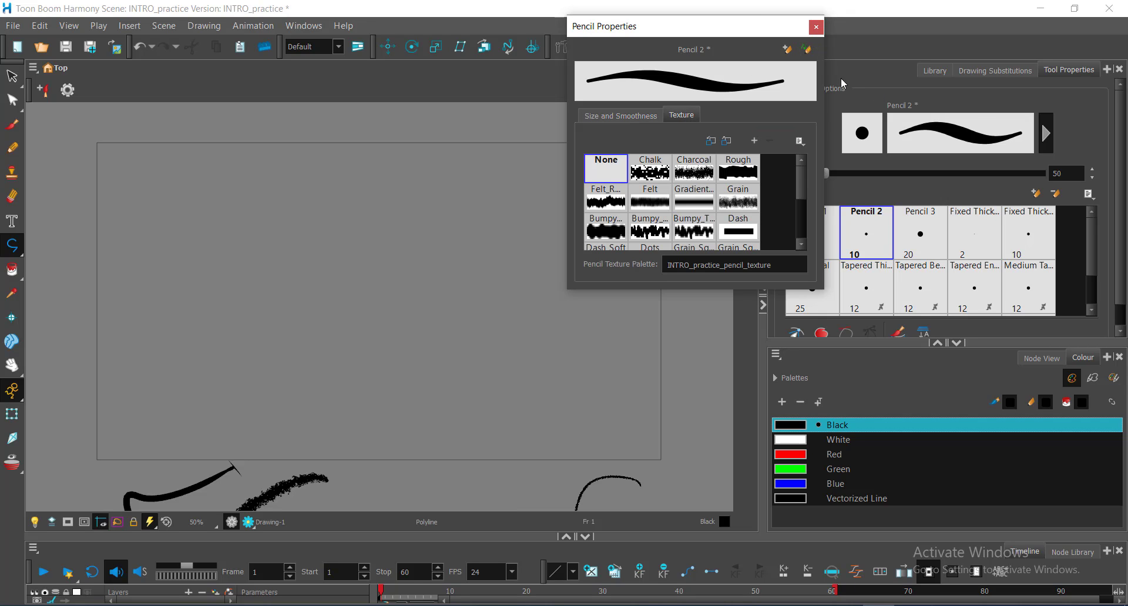
click(817, 27)
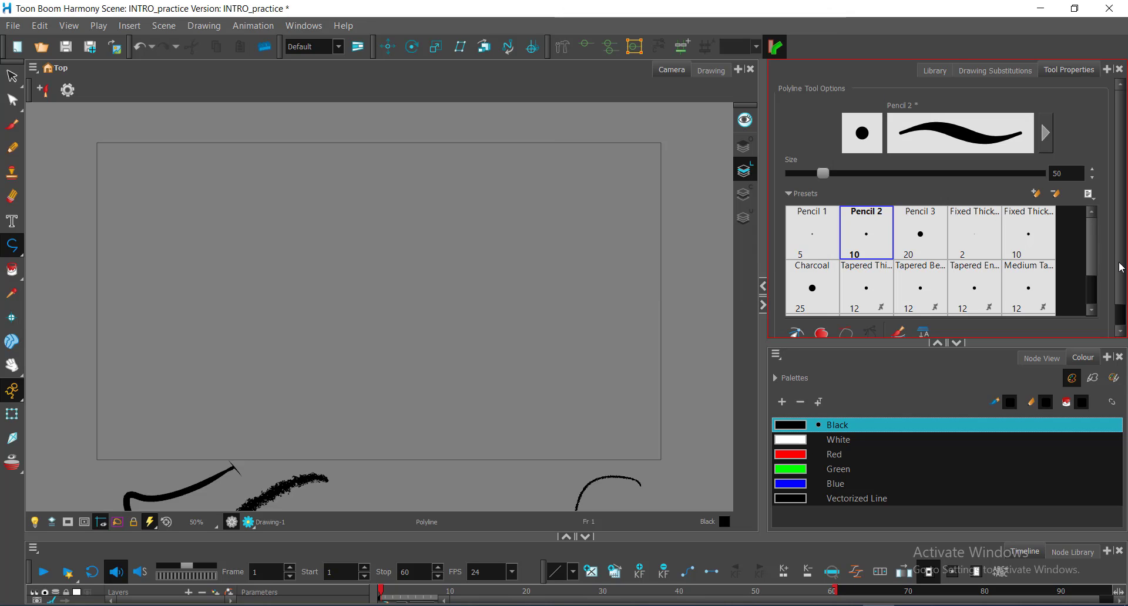
- Show the pencil presets in Stroke View and choose the Charcoal preset
click(1090, 195)
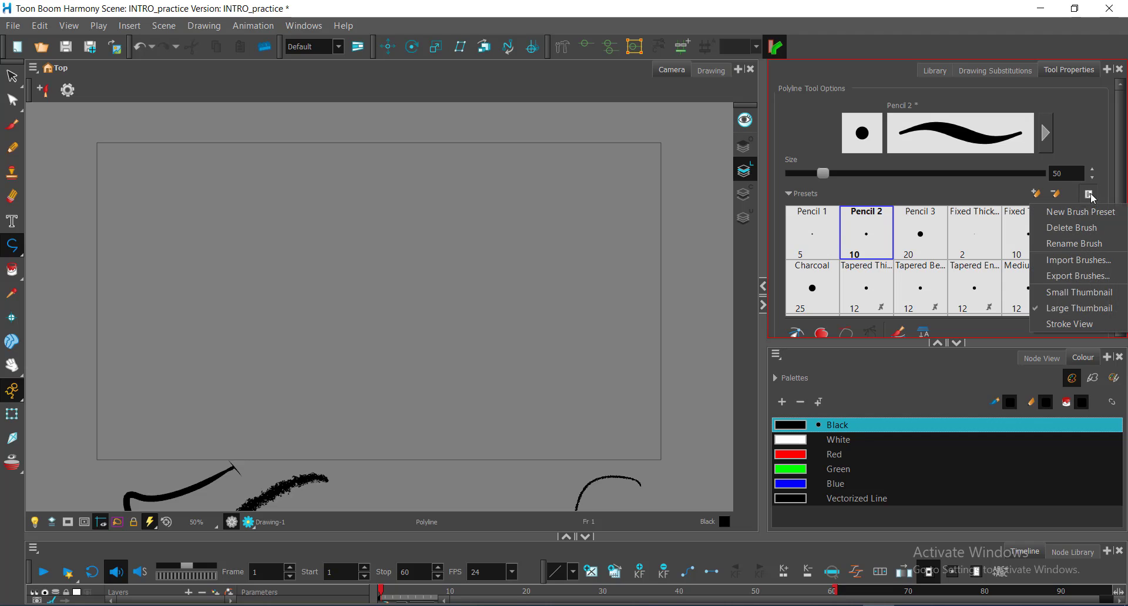
click(1087, 325)
scroll(1003, 282, down, 10)
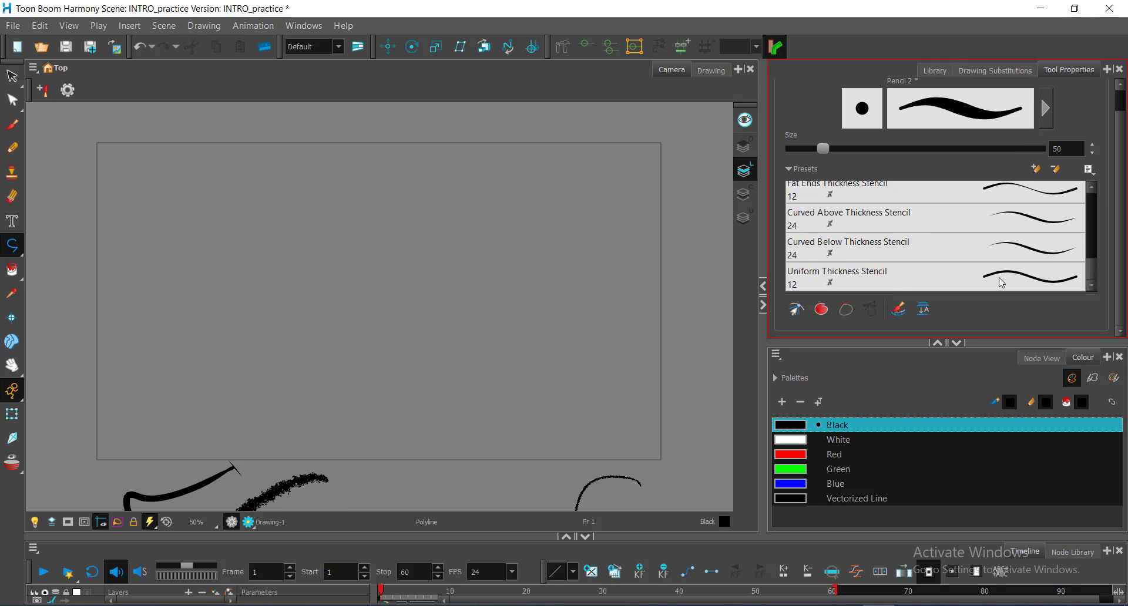
scroll(1003, 282, up, 10)
scroll(1003, 282, down, 3)
click(982, 280)
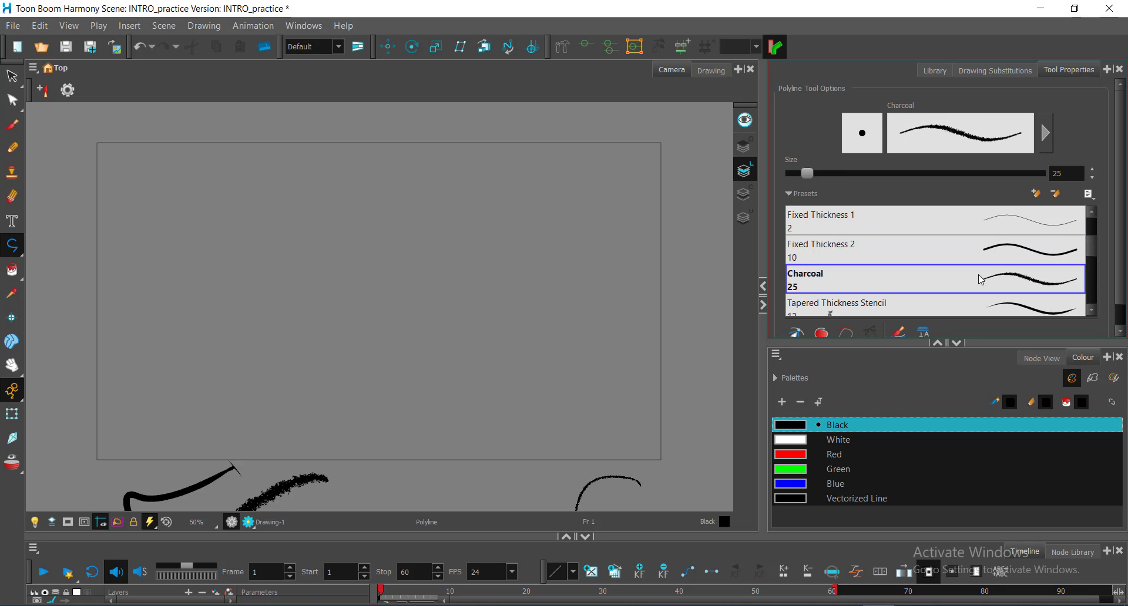
- Draw an open, loop-shaped curved polyline across the upper middle of the camera frame with the size 25 Charcoal preset
click(495, 211)
drag(302, 229, 280, 324)
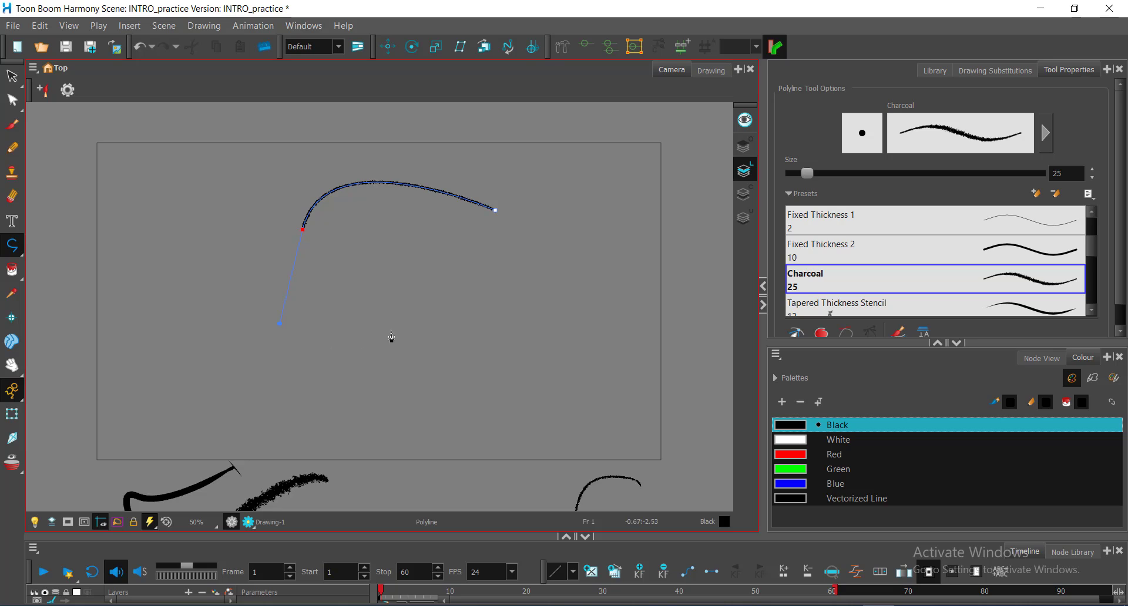
drag(501, 289, 502, 289)
drag(551, 193, 437, 168)
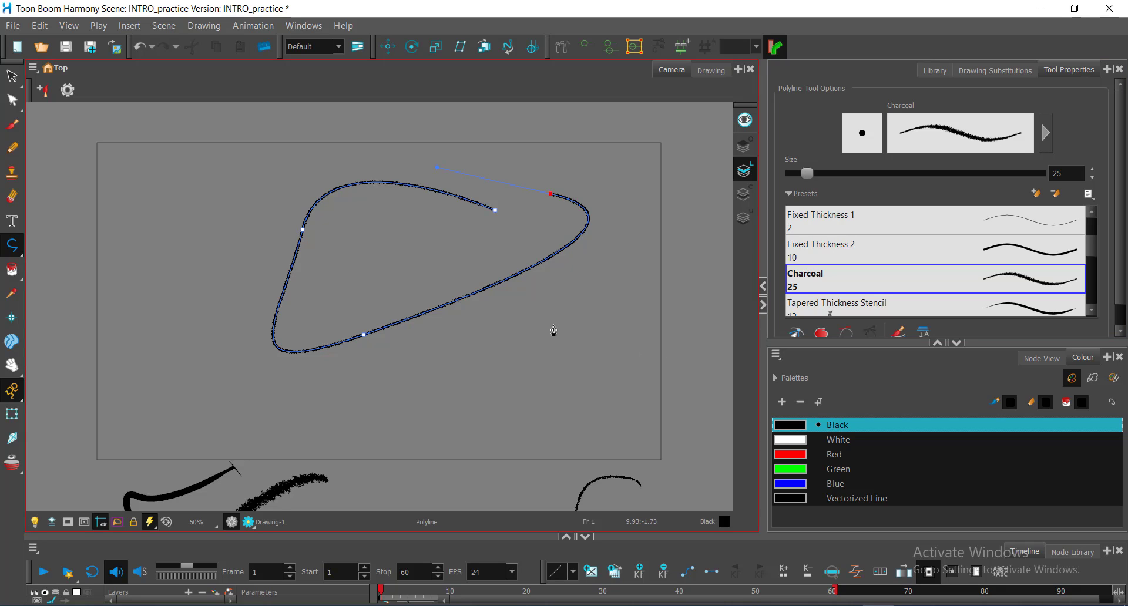
key(Escape)
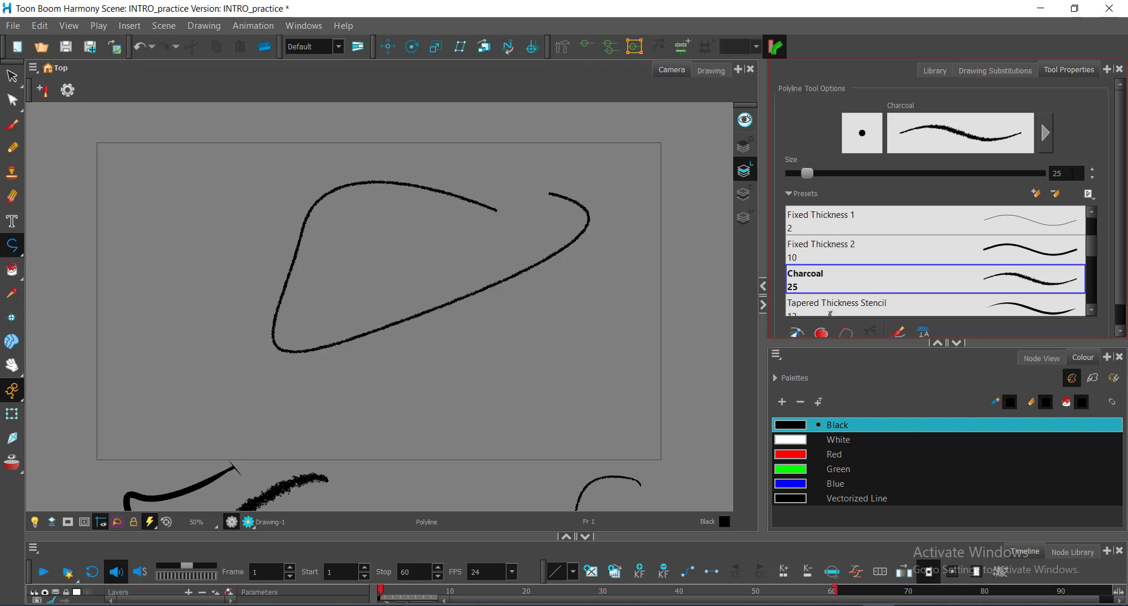
- Set the Charcoal size to 50 and draw a second open curved polyline along the camera frame's lower and far-side edges
double_click(1073, 173)
text(50)
key(Return)
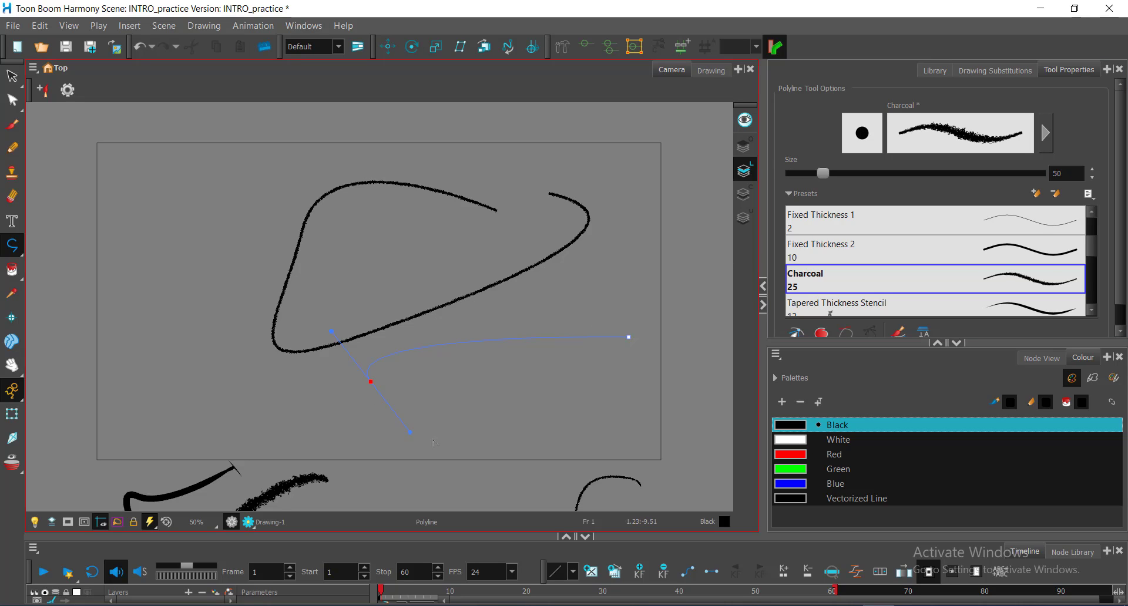
drag(433, 443, 438, 442)
drag(624, 402, 654, 351)
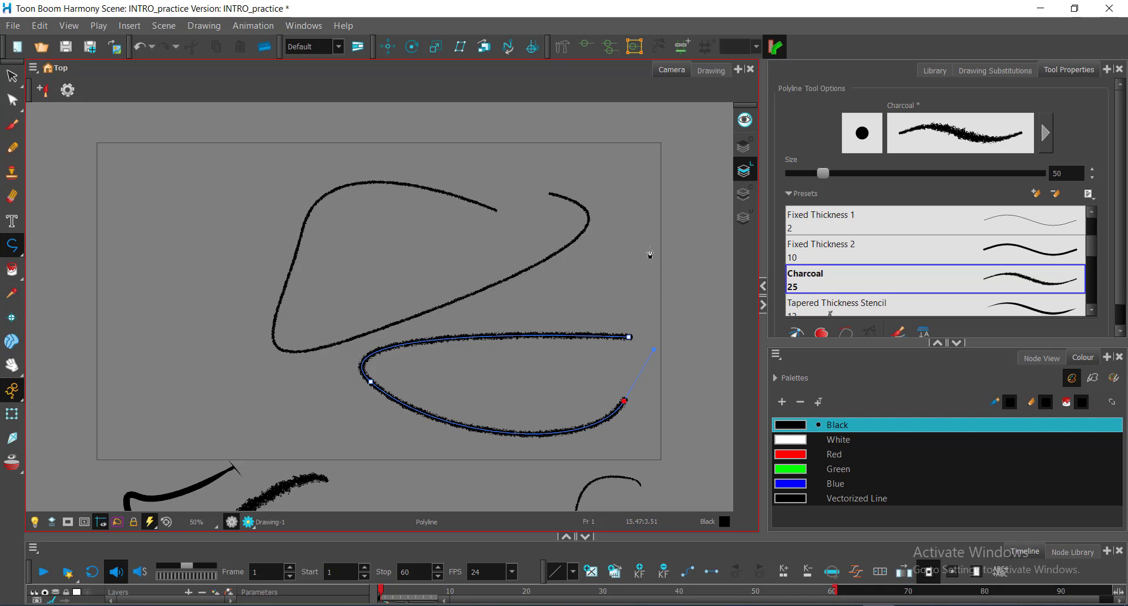
drag(648, 238, 617, 143)
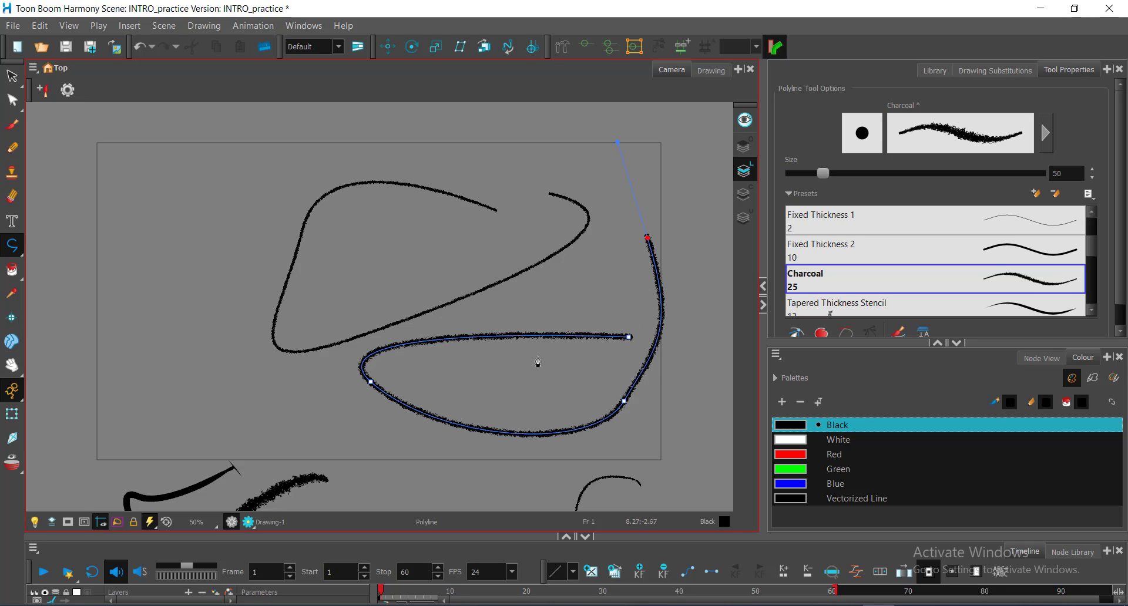
- Try closing the thicker polyline onto its starting point, and undo the closing segment
key(ctrl)
click(13, 103)
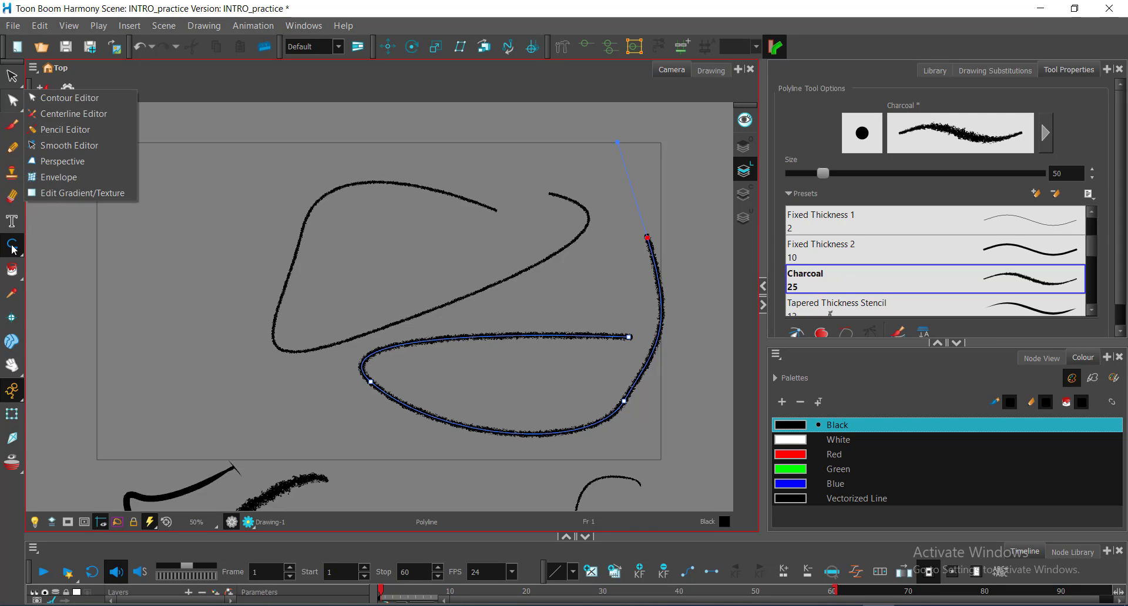
click(629, 338)
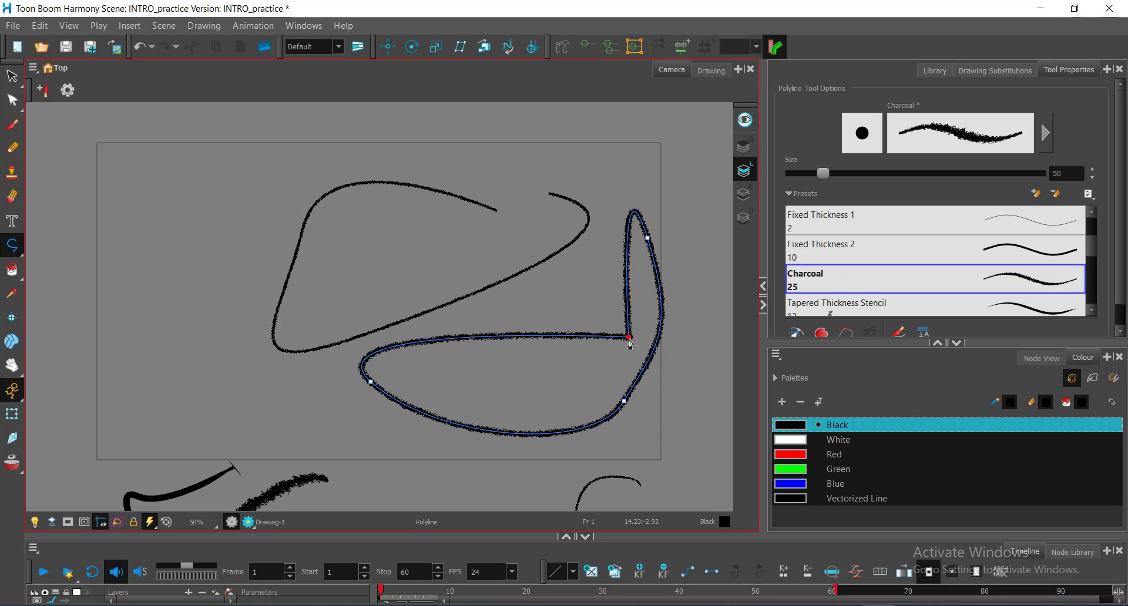
click(628, 285)
key(ctrl+z)
key(ctrl+z)
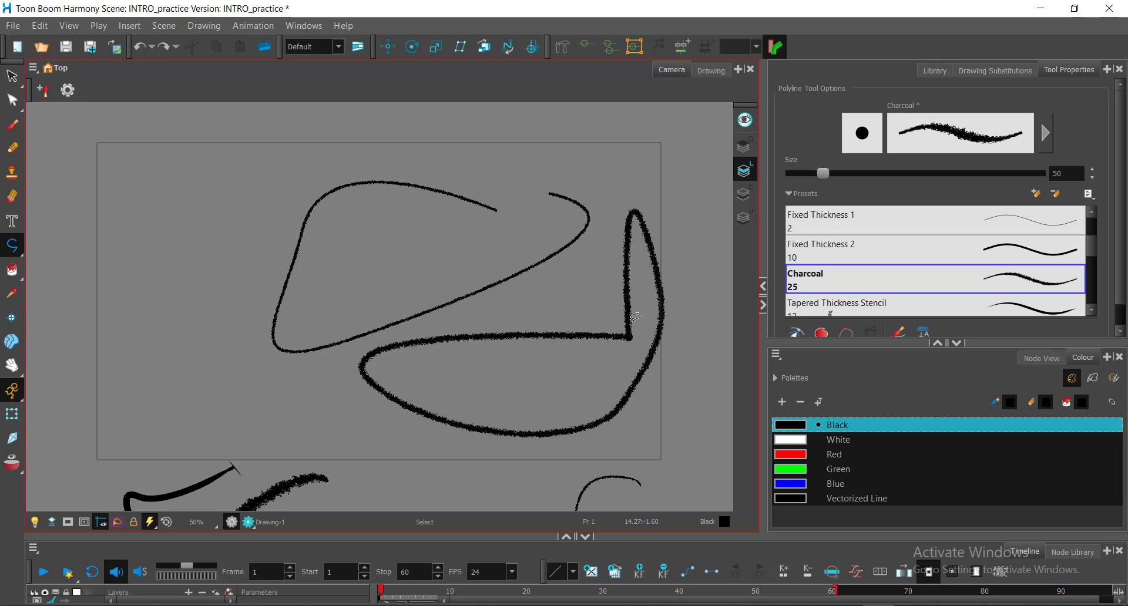
- Use the Contour Editor to pull the thicker polyline's starting point up inside the thinner loop
click(15, 104)
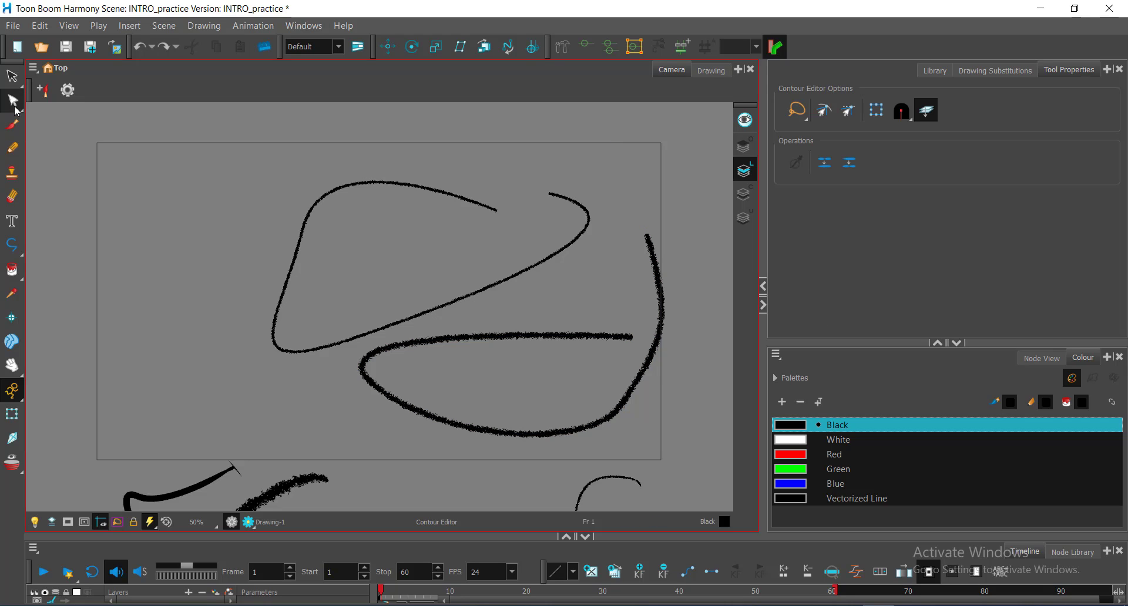
key(ctrl)
key(ctrl)
key(ctrl)
drag(527, 308, 527, 374)
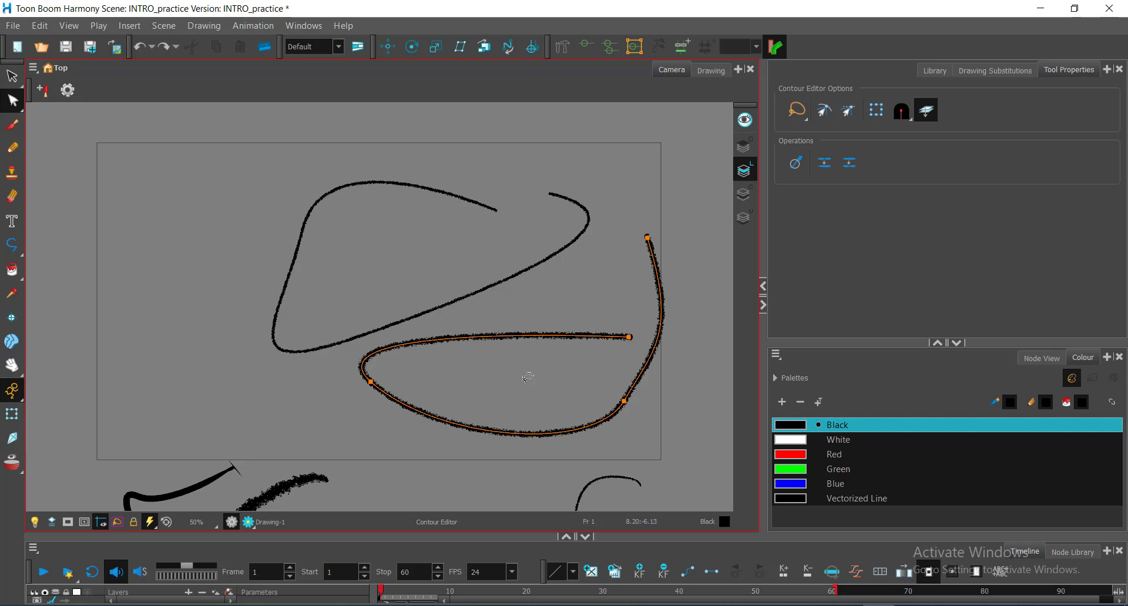
mouse_move(630, 337)
mouse_down()
mouse_move(479, 229)
mouse_move(449, 262)
mouse_up()
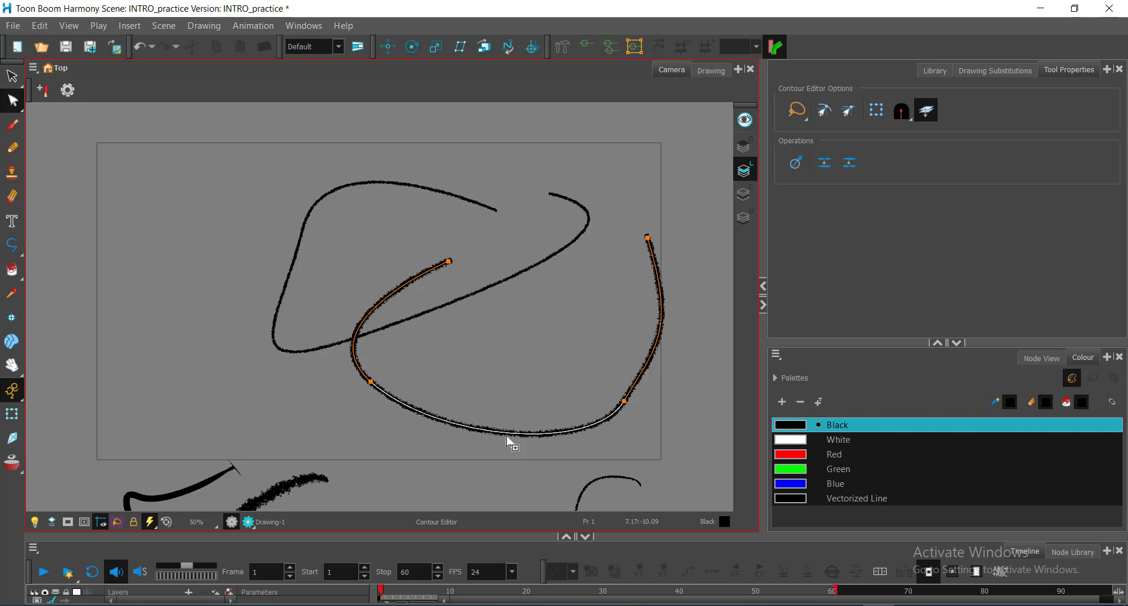
- Add a contour point midway along the thicker polyline's lower curve, pull it upward, and adjust its handle to form a sharp notch
click(508, 434)
mouse_move(509, 434)
mouse_down()
mouse_move(522, 370)
mouse_move(526, 423)
mouse_up()
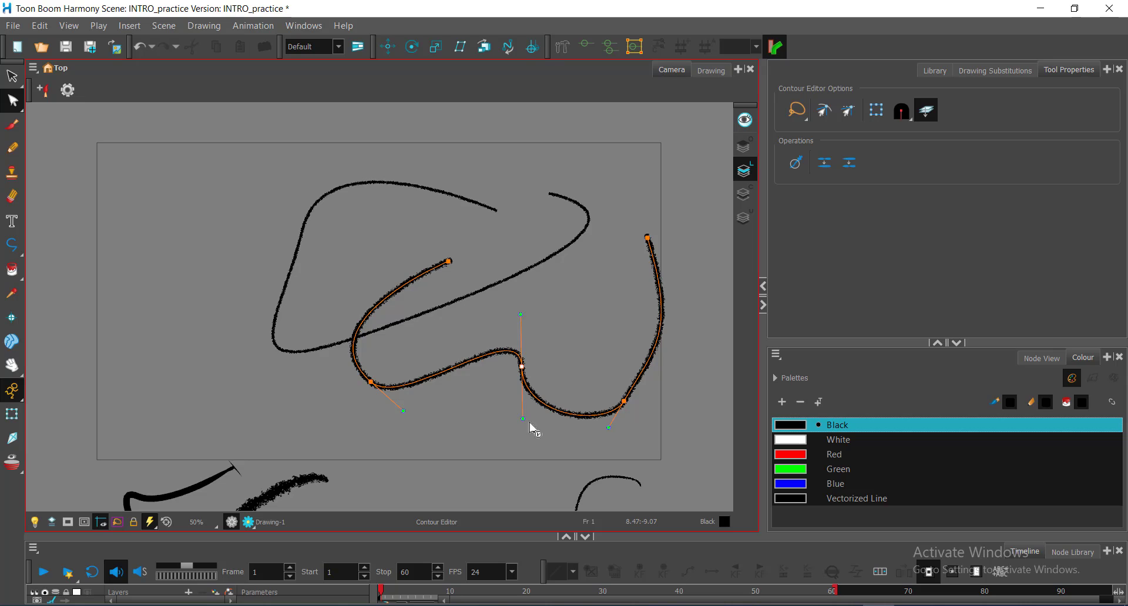
mouse_move(523, 419)
mouse_down()
mouse_move(605, 347)
mouse_move(588, 402)
mouse_move(555, 441)
mouse_move(512, 448)
mouse_up()
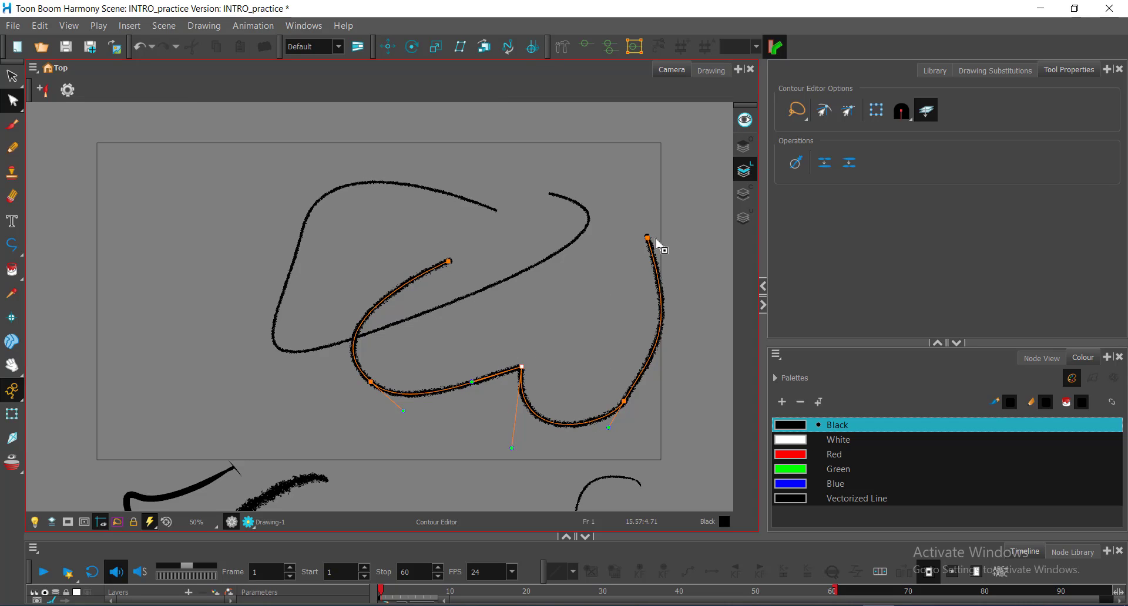
- Use the Pencil Editor to try moving the thickness point at the far end of the thicker polyline's notched segment, and undo the move
click(19, 104)
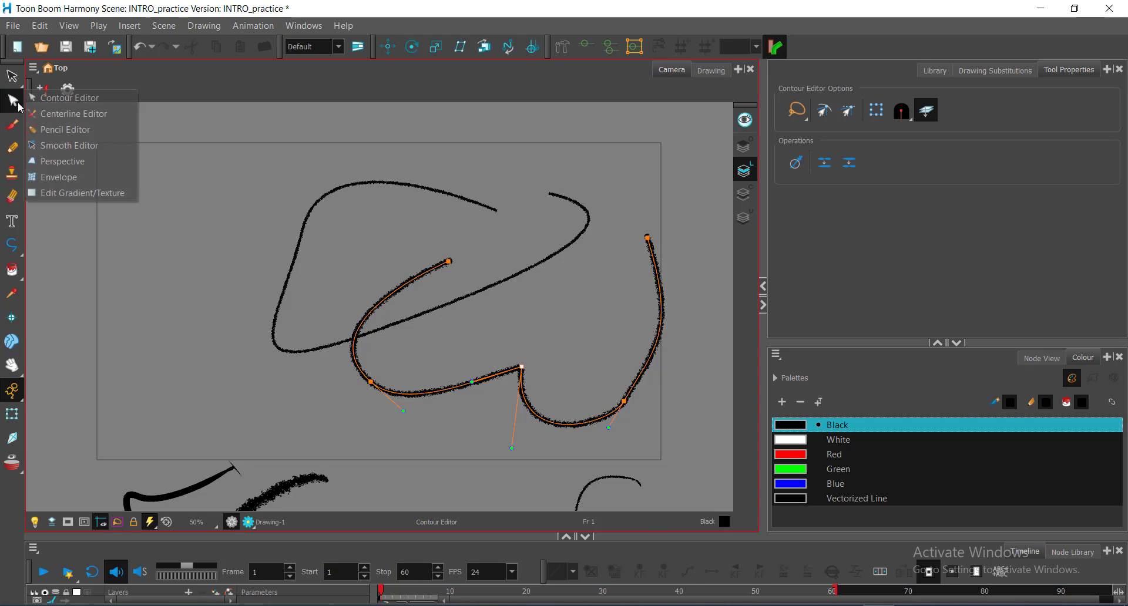
click(62, 133)
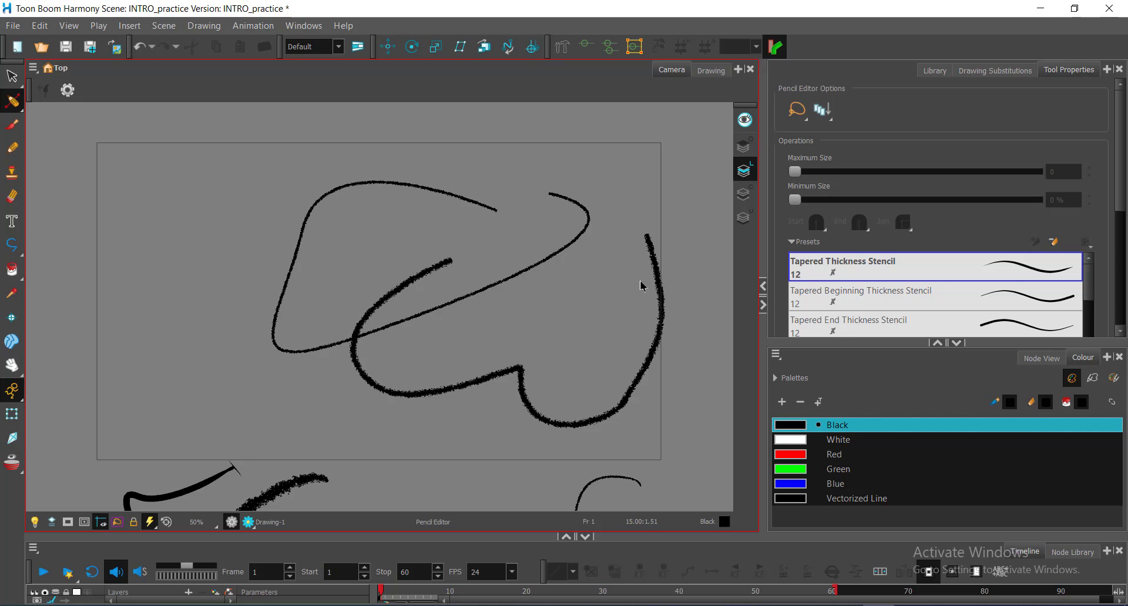
click(618, 408)
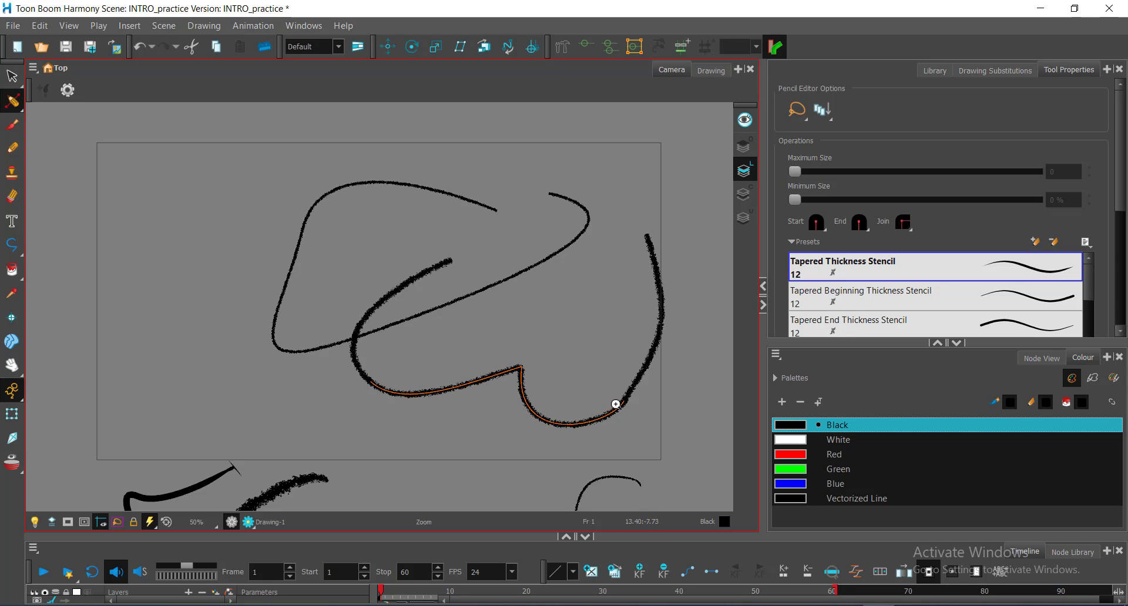
scroll(615, 403, up, 3)
scroll(615, 403, up, 2)
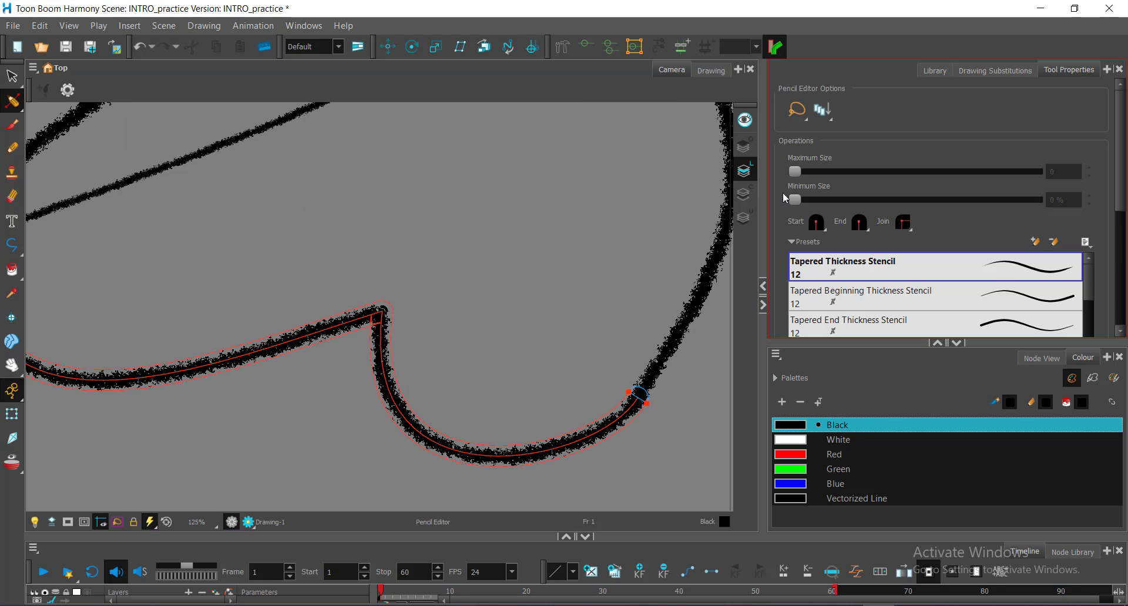
click(638, 400)
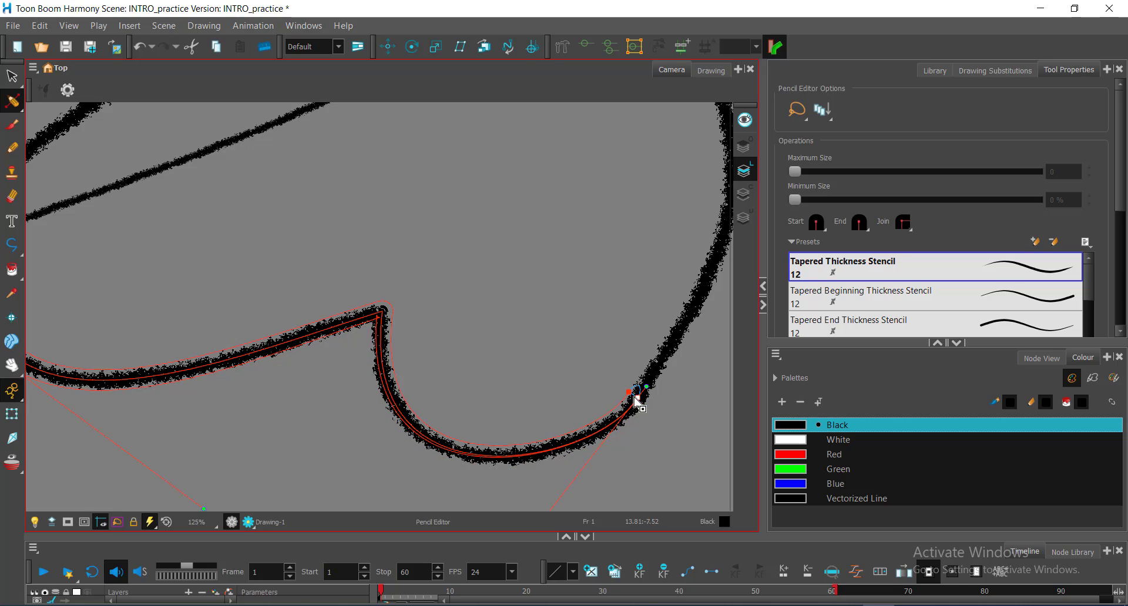
mouse_move(635, 397)
mouse_down()
mouse_move(659, 404)
mouse_move(624, 354)
mouse_move(652, 412)
mouse_up()
key(ctrl+z)
- Reduce the maximum size at the notched segment's selected end to 25.2
mouse_move(823, 173)
mouse_down()
mouse_move(851, 178)
mouse_move(810, 176)
mouse_up()
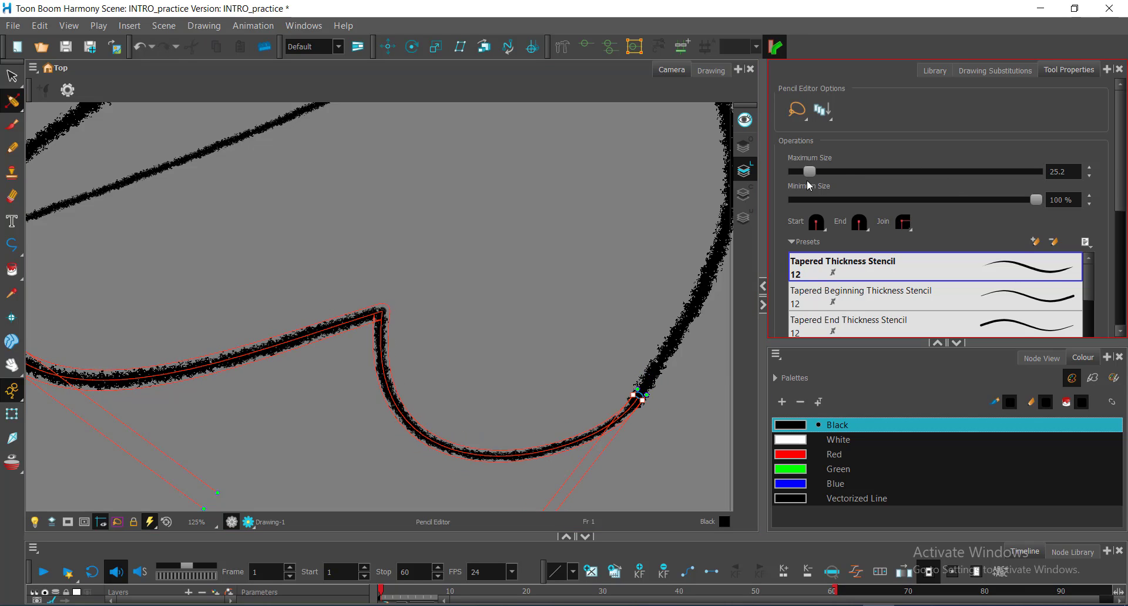
click(525, 317)
click(461, 342)
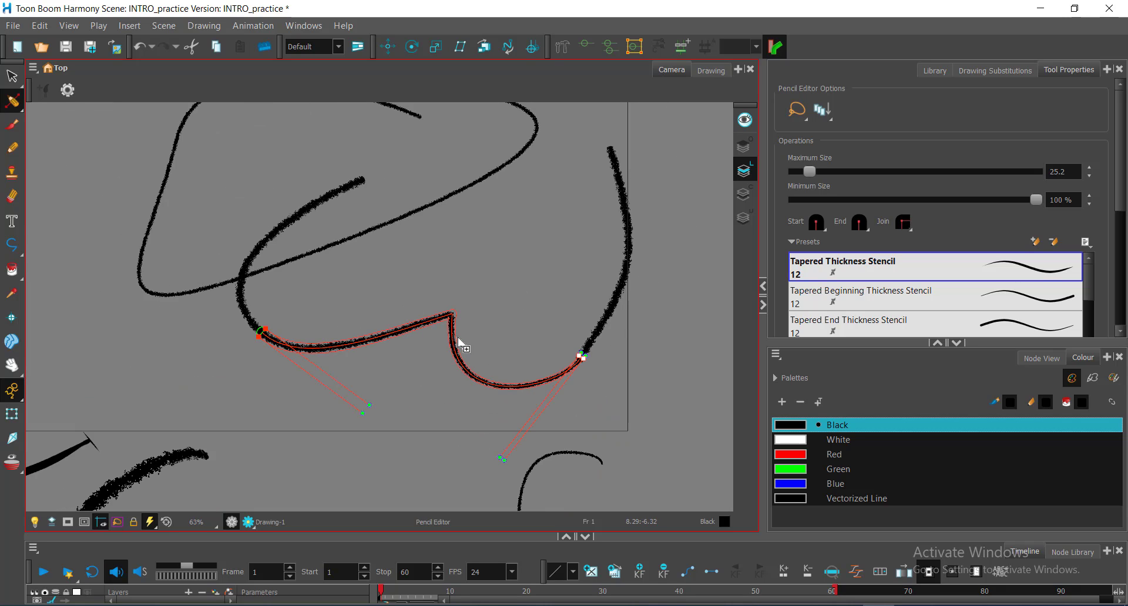
- Switch to the Select tool and clear the selection on the thicker polyline
click(13, 248)
click(12, 75)
ctrl+click(455, 265)
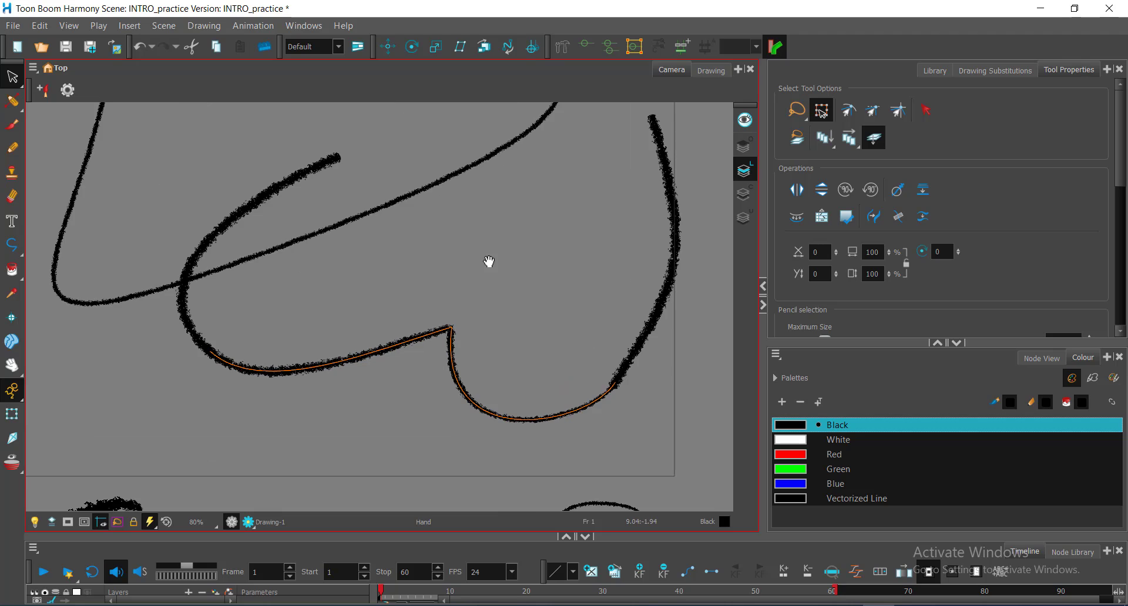
drag(489, 263, 491, 334)
click(539, 349)
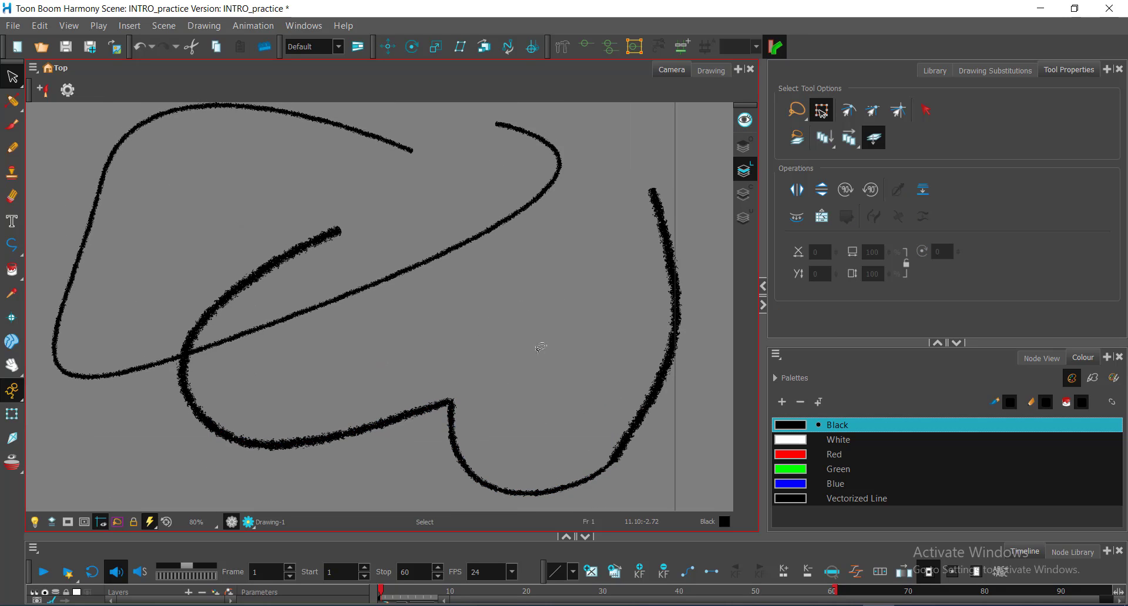
click(276, 243)
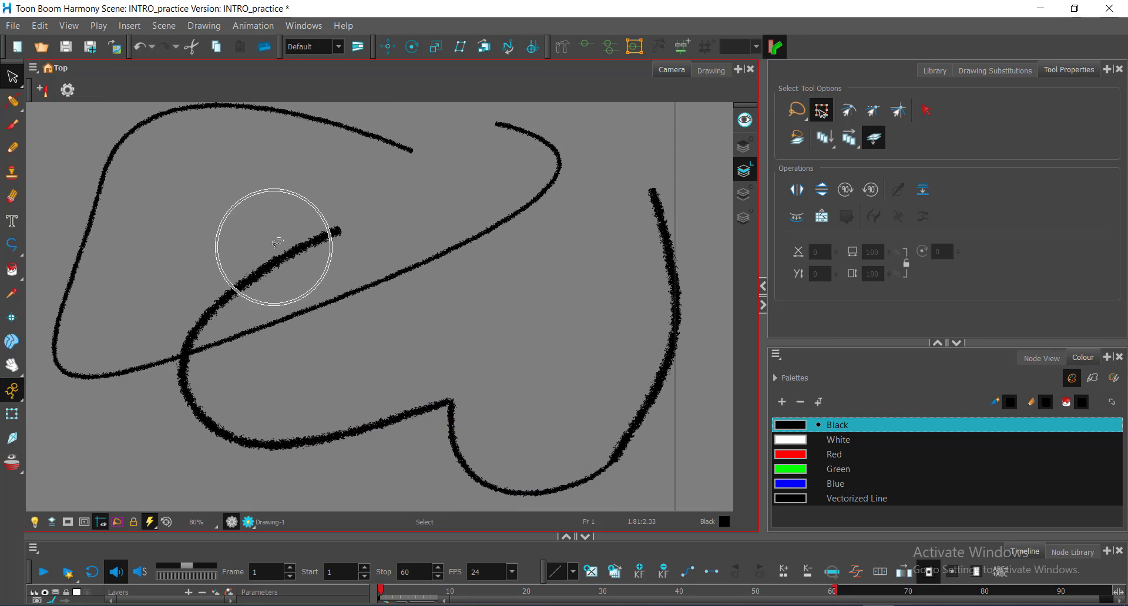
click(284, 263)
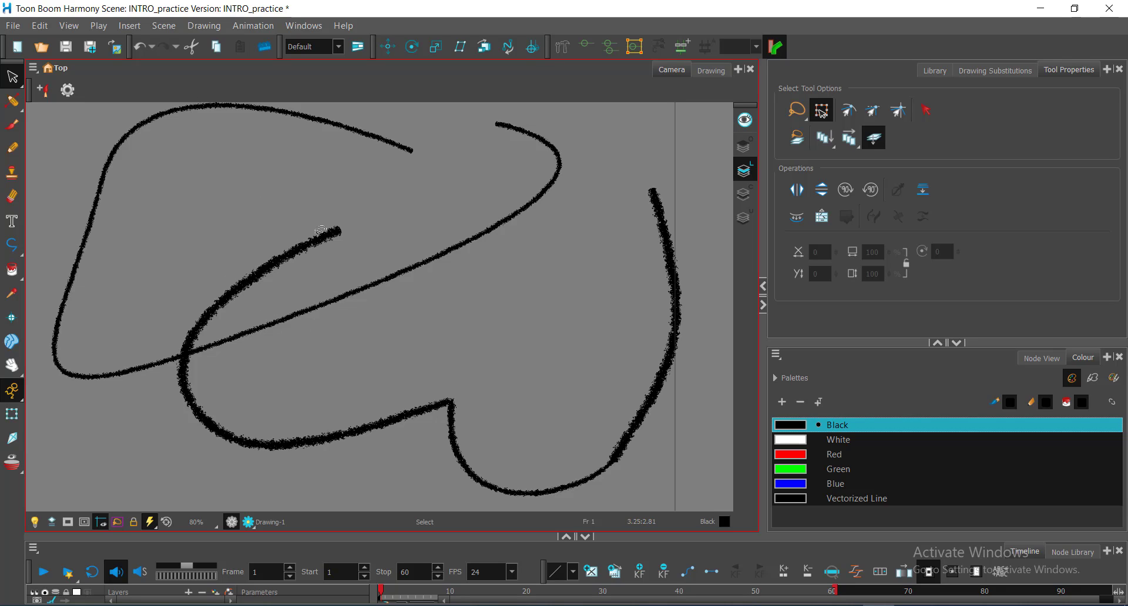
scroll(429, 352, down, 2)
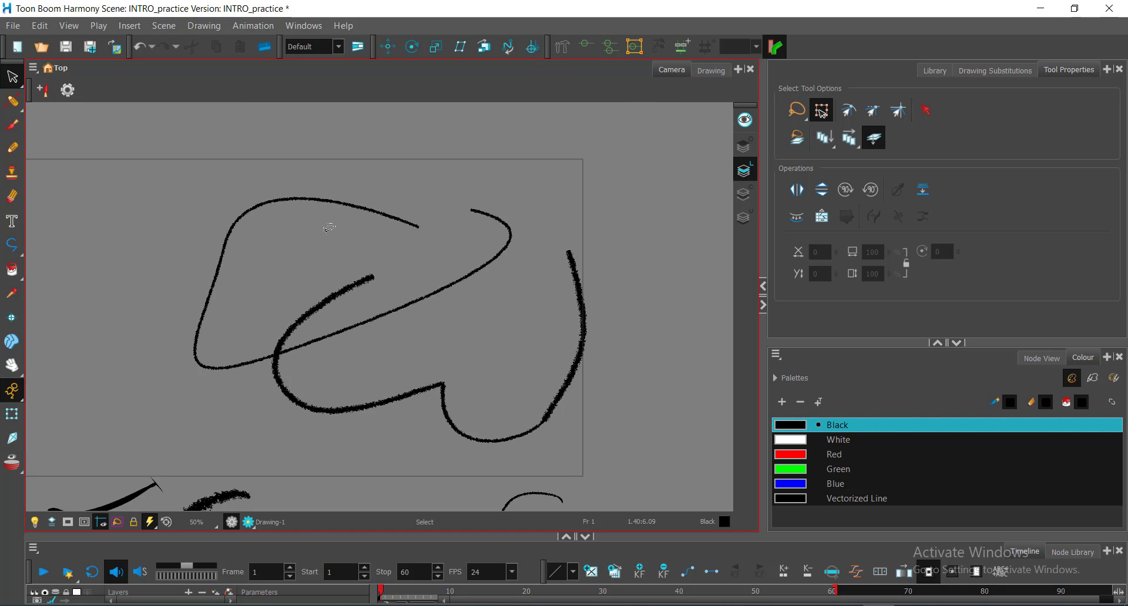
- Try cutting off the thicker polyline's end inside the thinner loop, and undo both the cut and the notched segment's size change
key(t)
drag(325, 233, 331, 329)
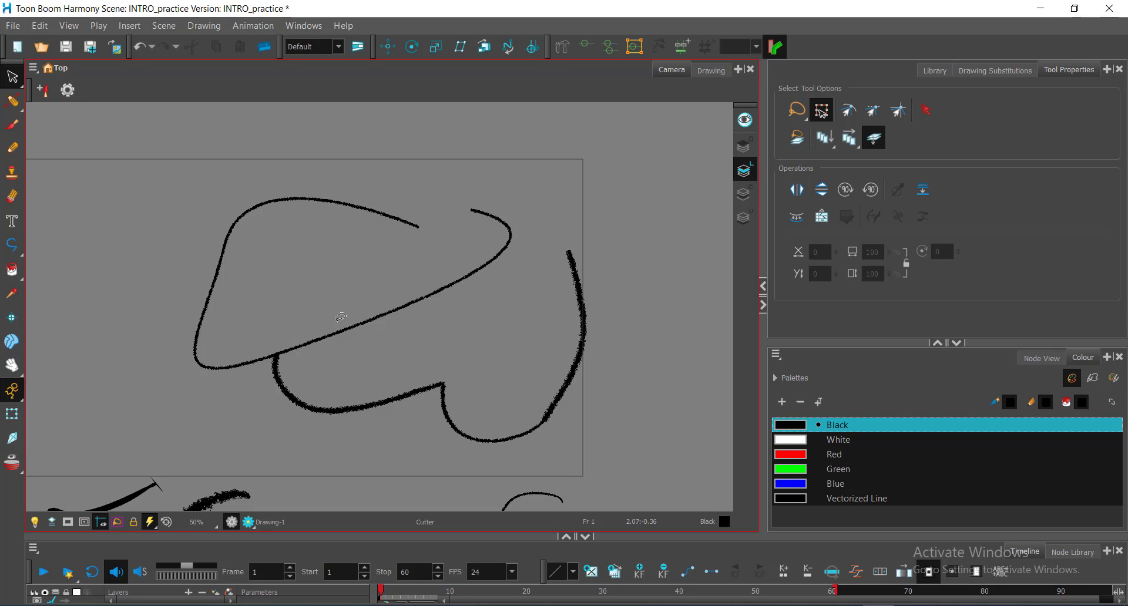
key(ctrl+z)
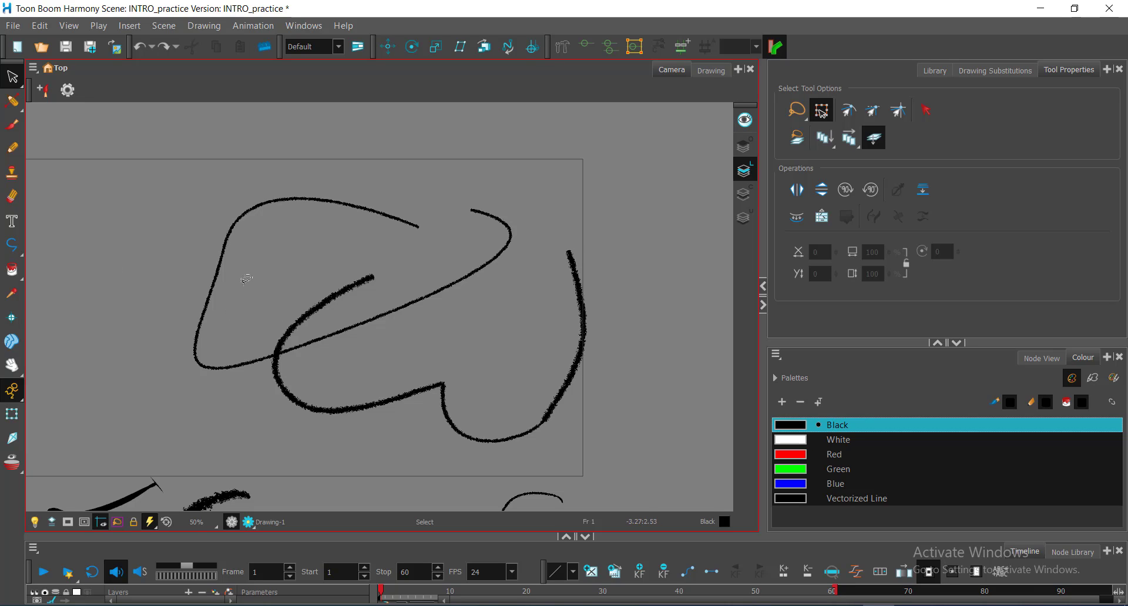
key(alt+t)
drag(296, 288, 349, 313)
key(alt+s)
key(ctrl+z)
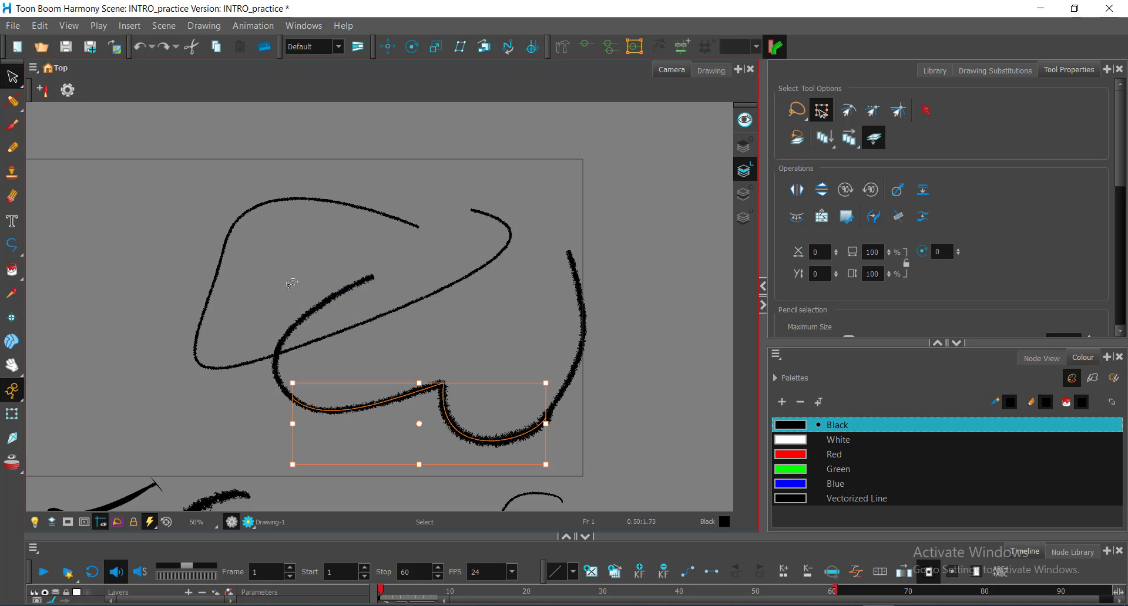
- Cut off the thicker polyline's end where it crosses the thinner loop, undoing and repeating the cut with the temporary Cutter
click(276, 297)
key(t)
drag(333, 266, 339, 314)
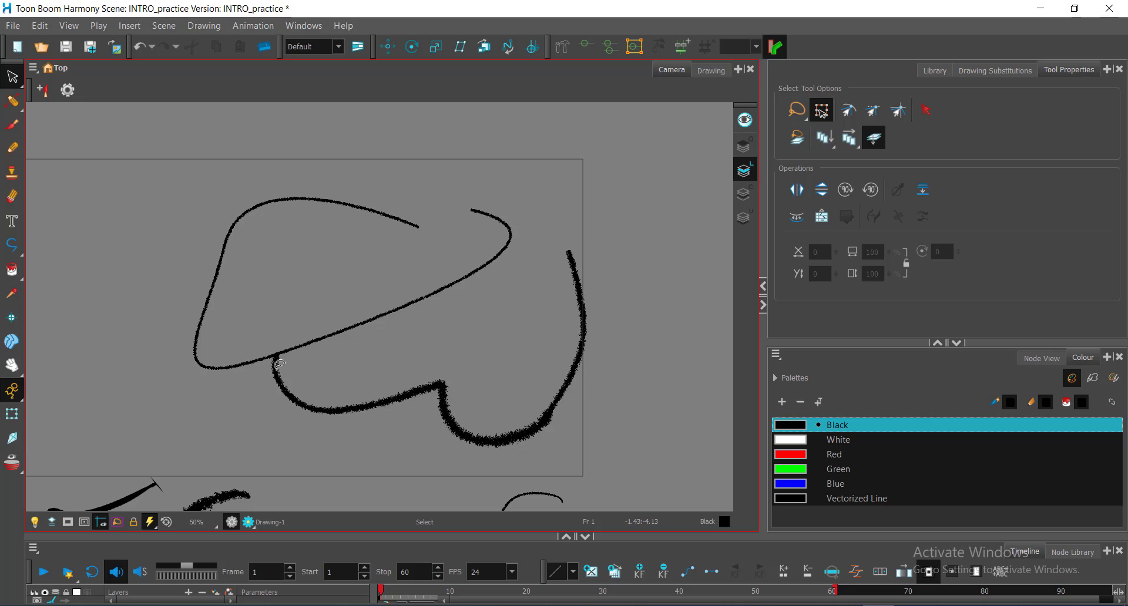
key(ctrl+z)
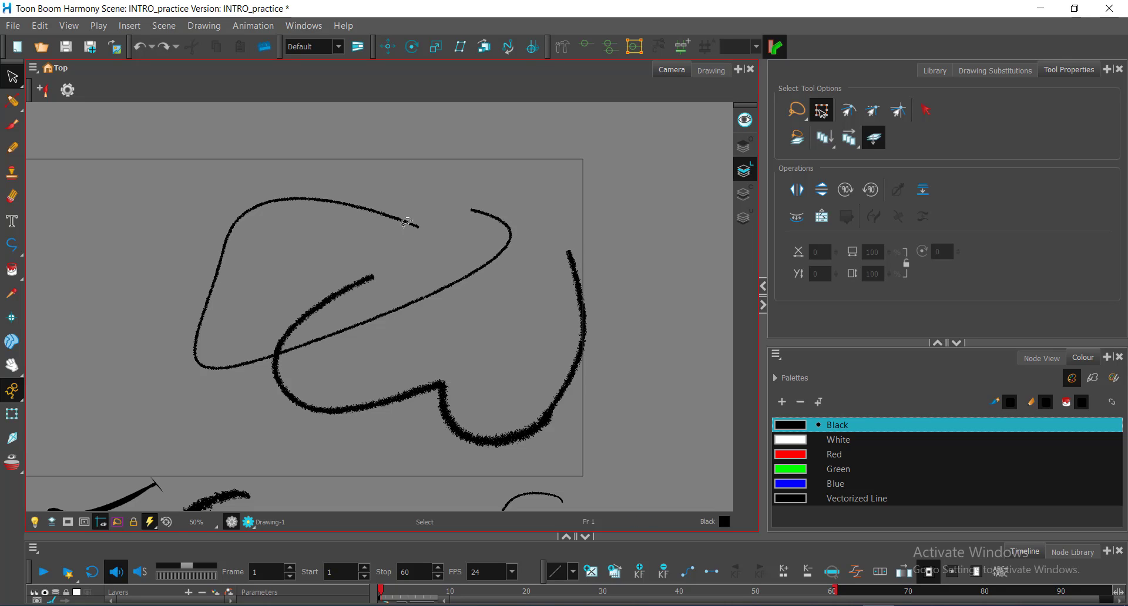
key(t)
drag(327, 317, 324, 401)
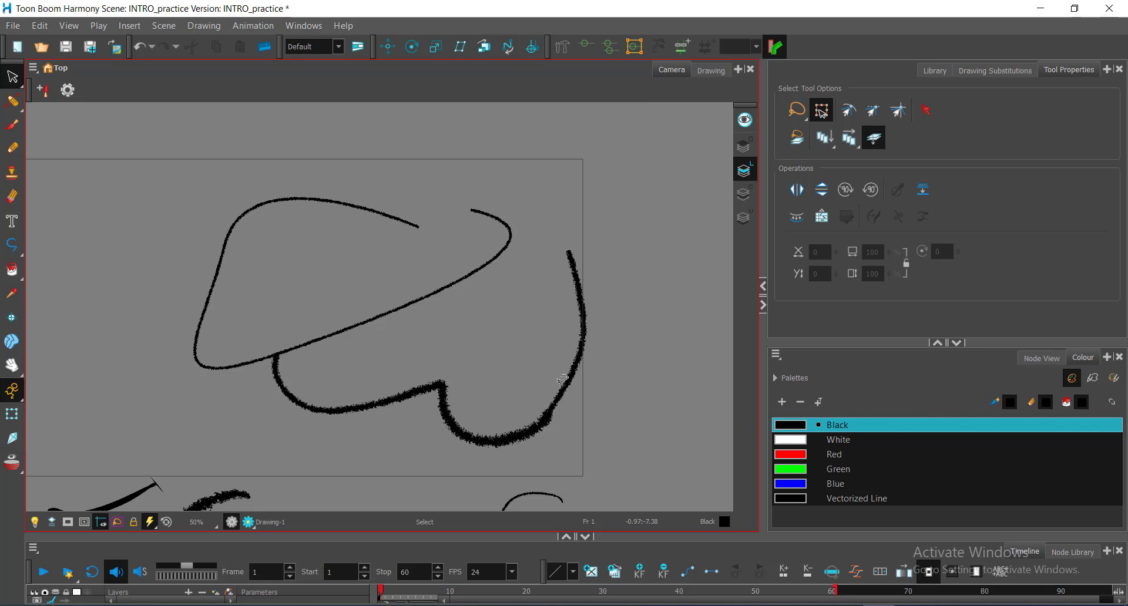
- Bring all the sample strokes into view and compare the properties of the Pencil and Polyline tools
scroll(473, 385, down, 1)
drag(473, 386, 506, 302)
scroll(489, 322, down, 1)
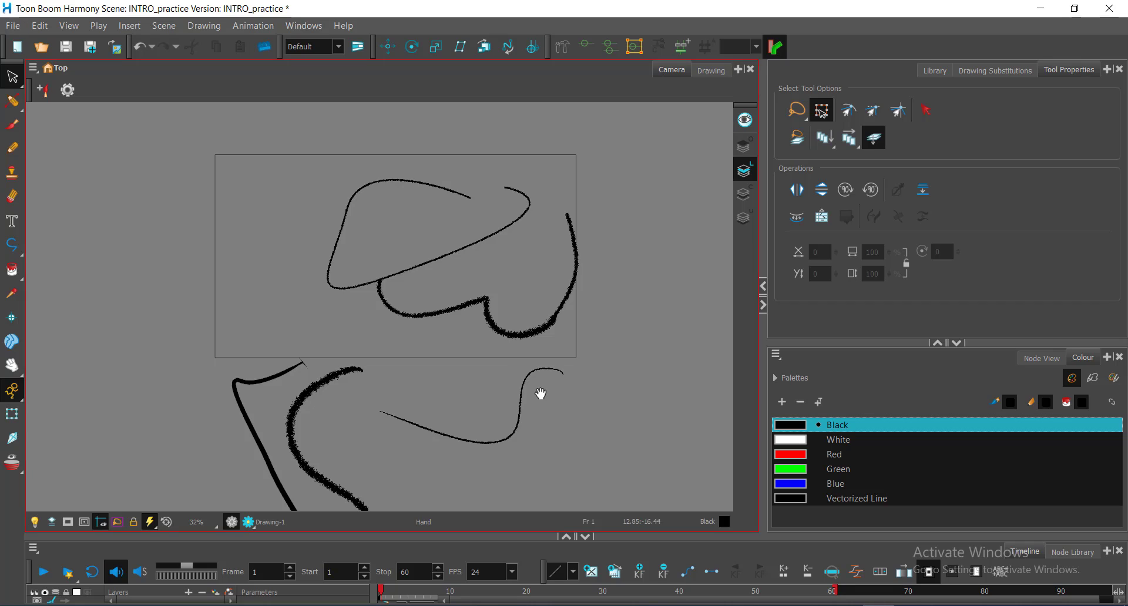
drag(541, 393, 511, 368)
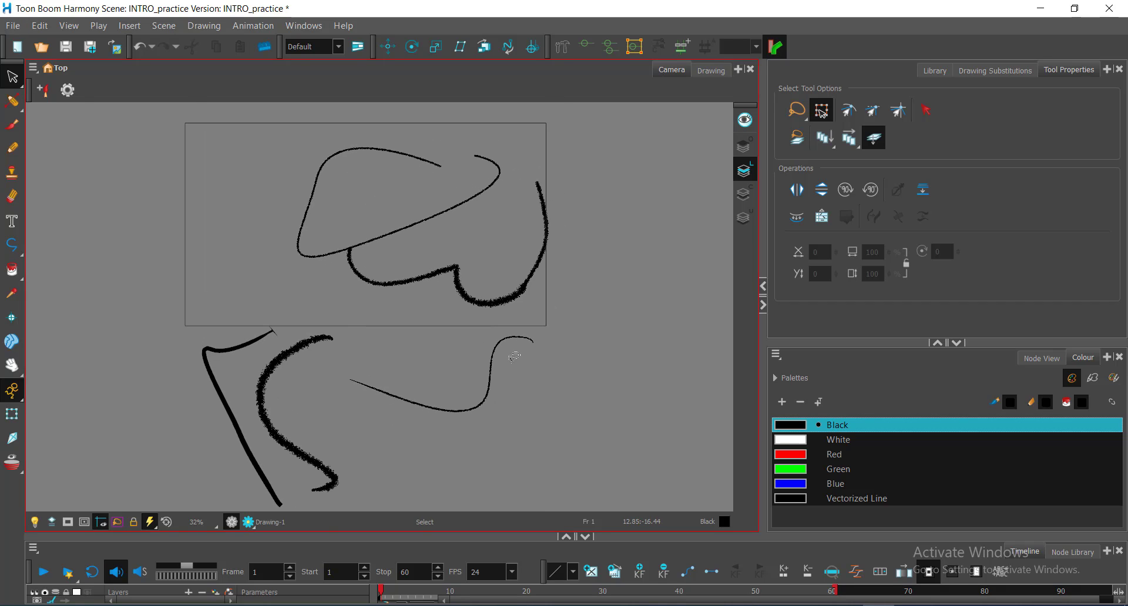
click(15, 152)
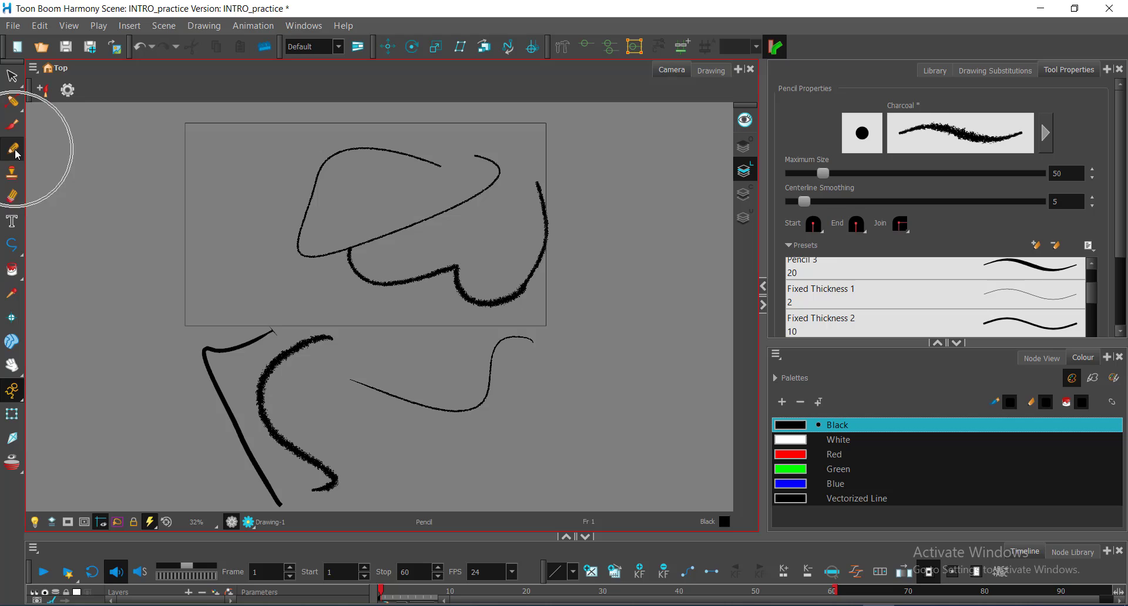
click(11, 250)
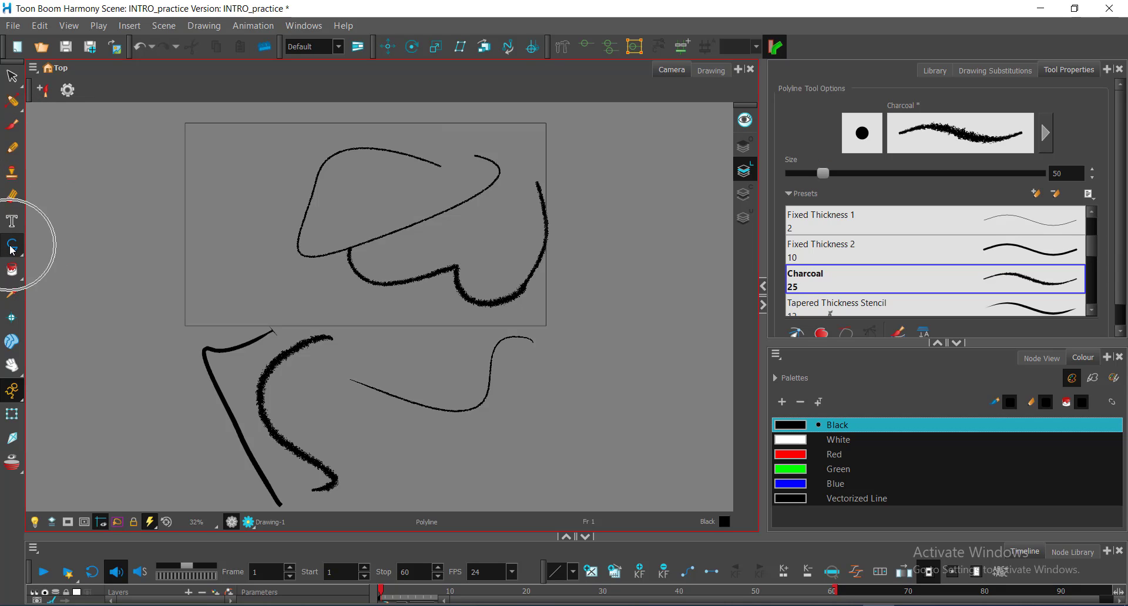